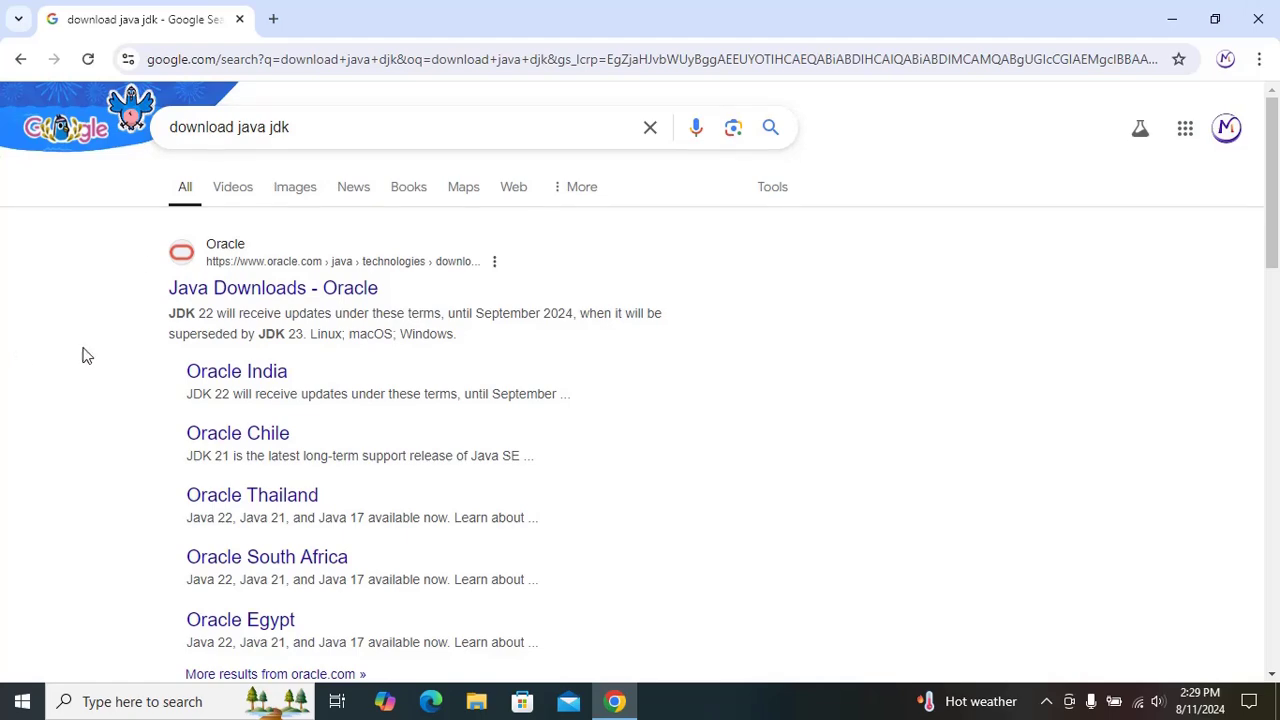
Open Oracle's Java Downloads page from the search results and download the JDK 21 x64 Installer for Windows.
click(300, 293)
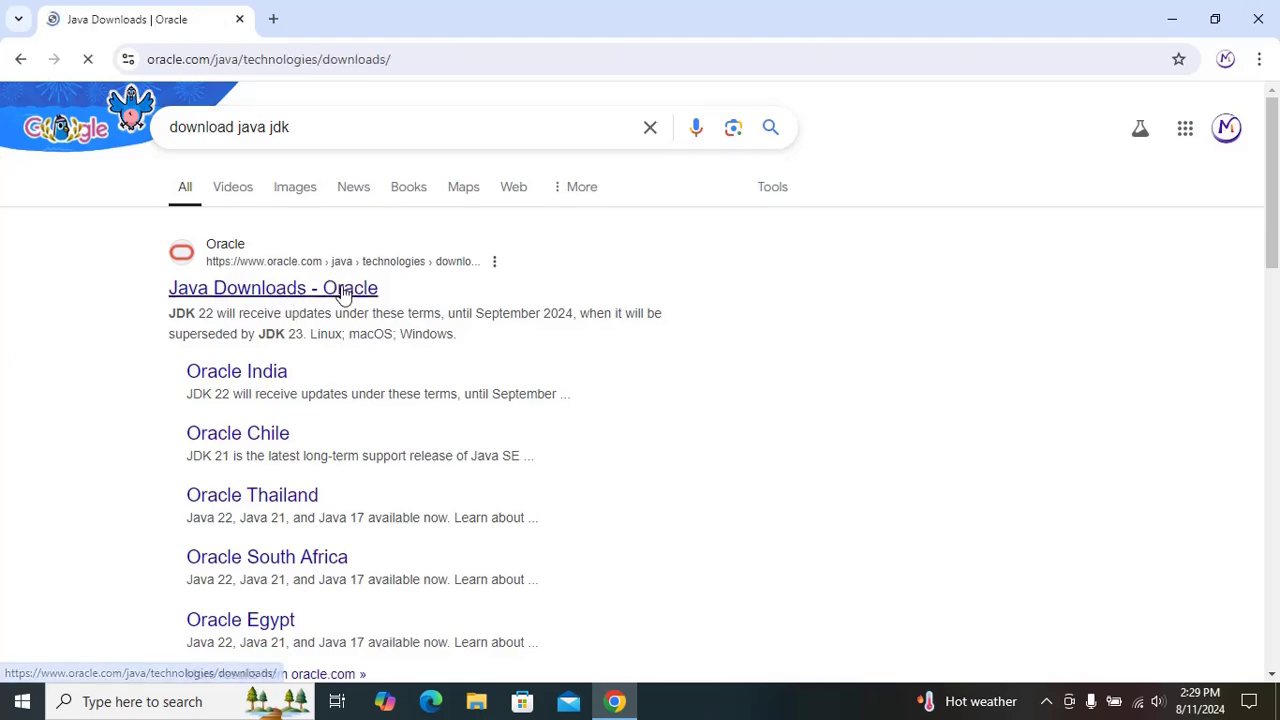
scroll(1065, 255, down, 3)
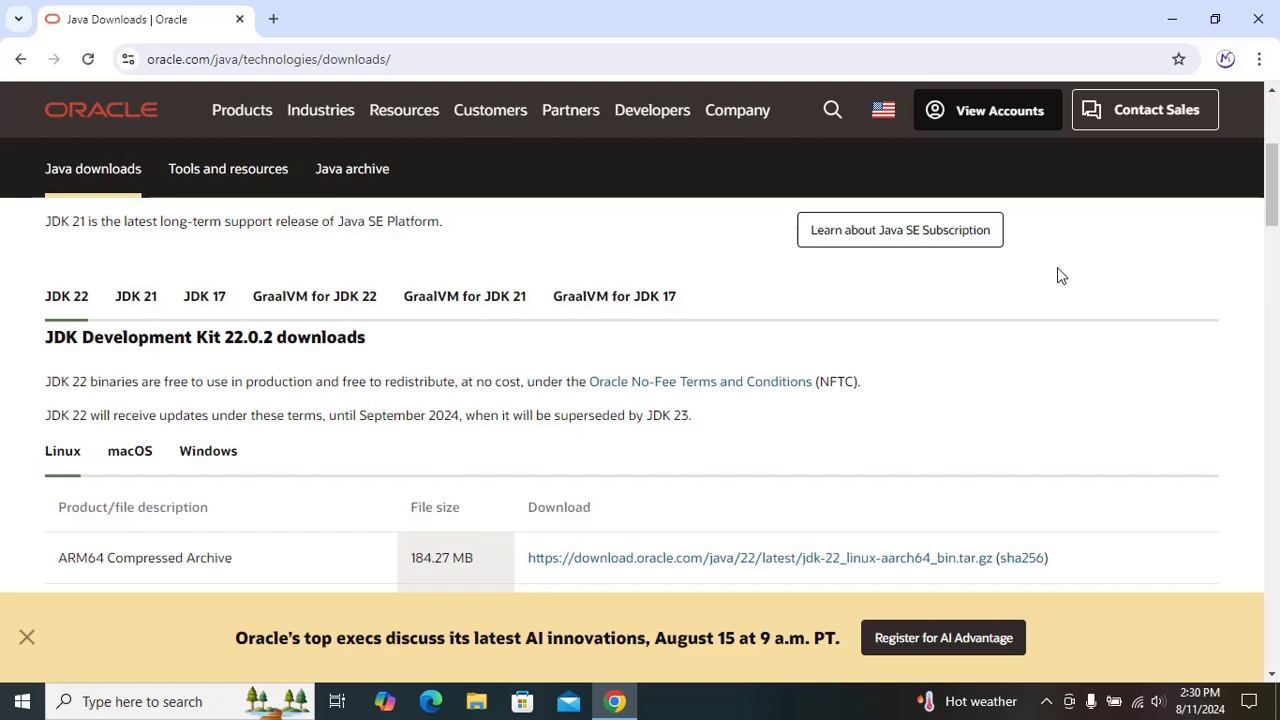
click(141, 298)
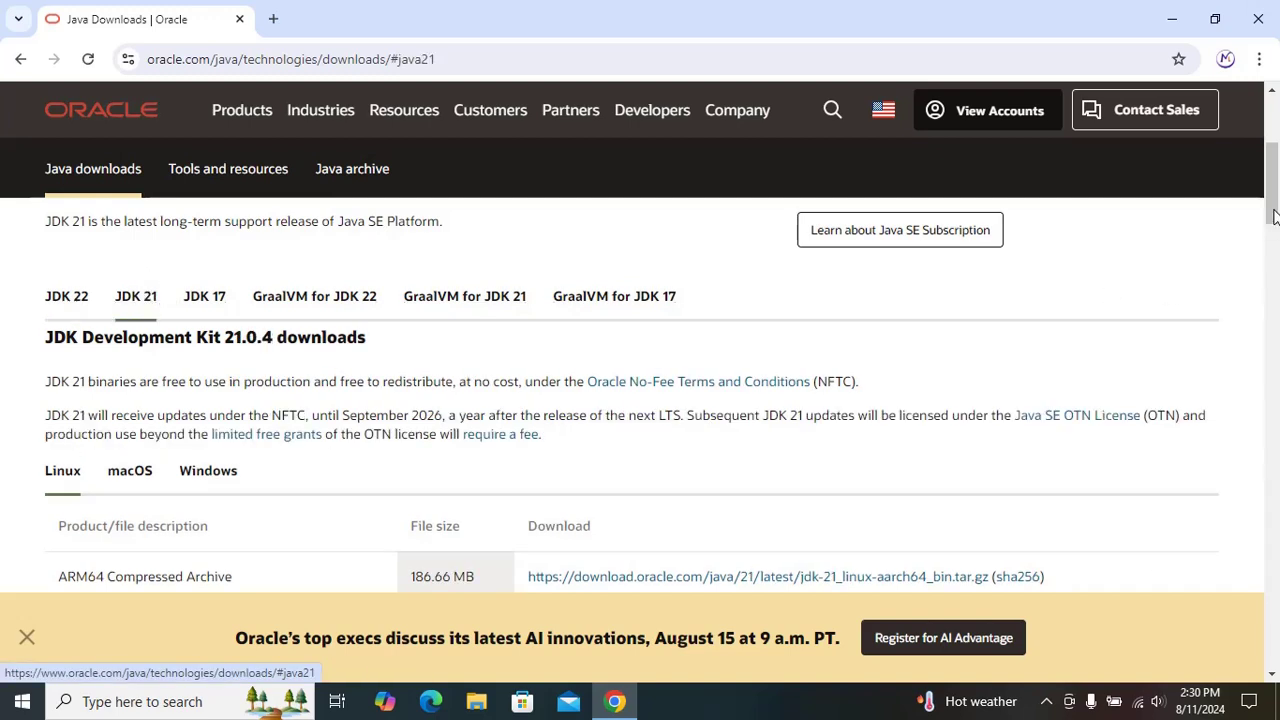
drag(1273, 217, 1273, 220)
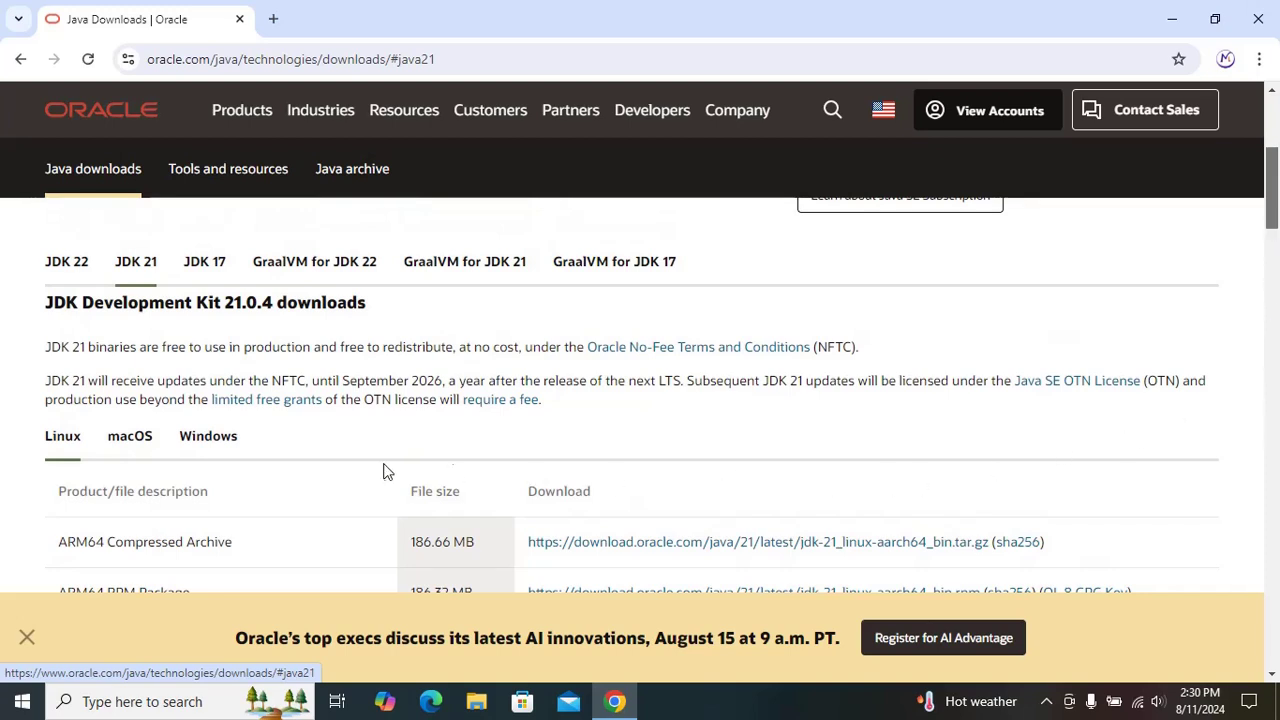
click(229, 447)
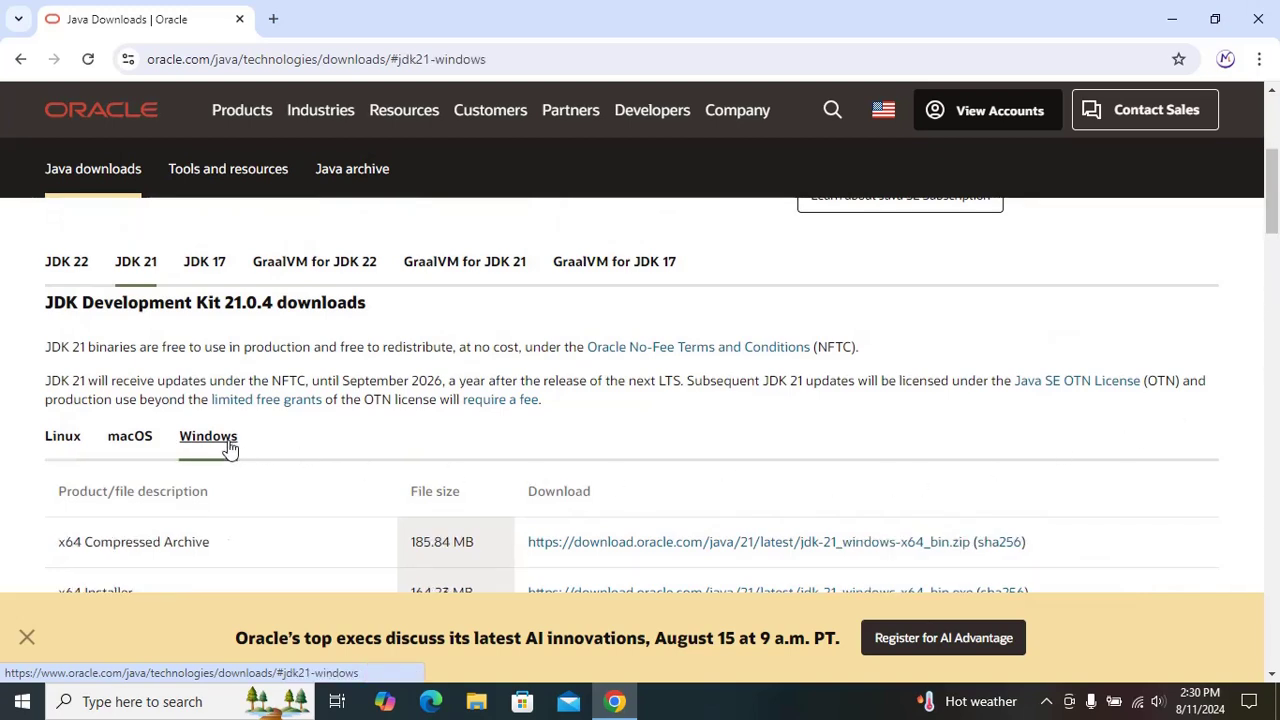
click(27, 637)
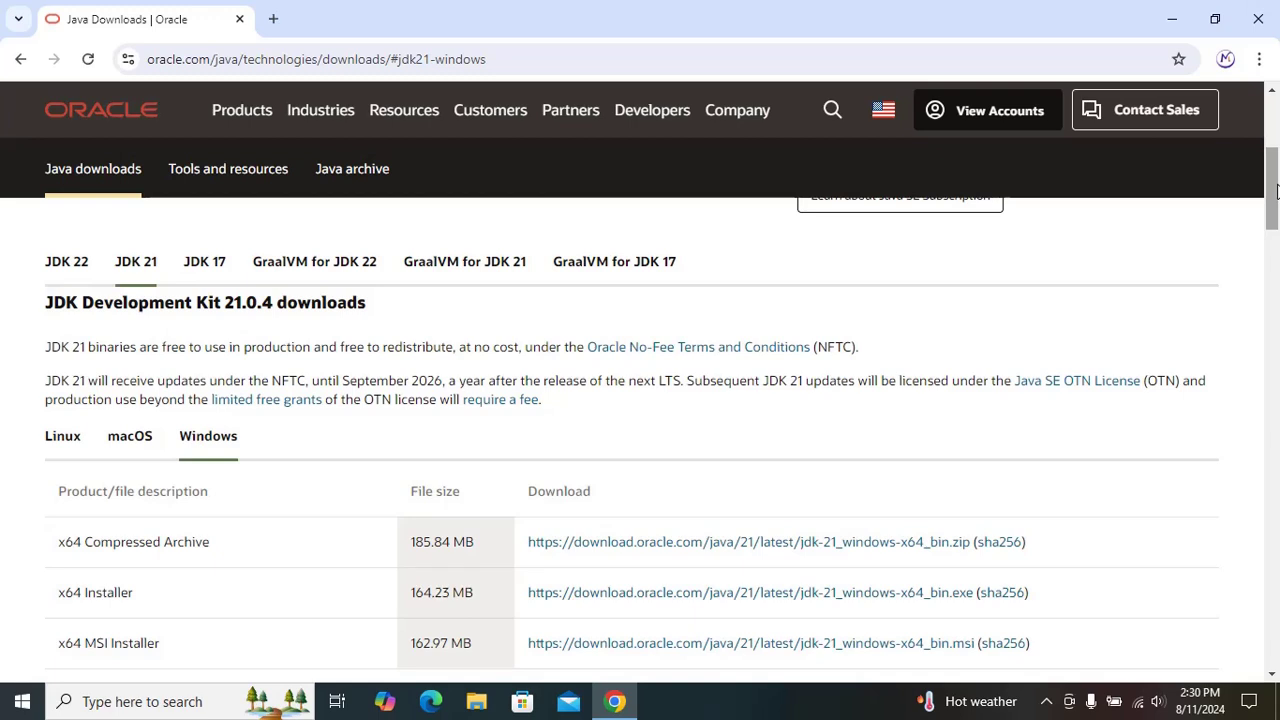
drag(1276, 190, 1276, 210)
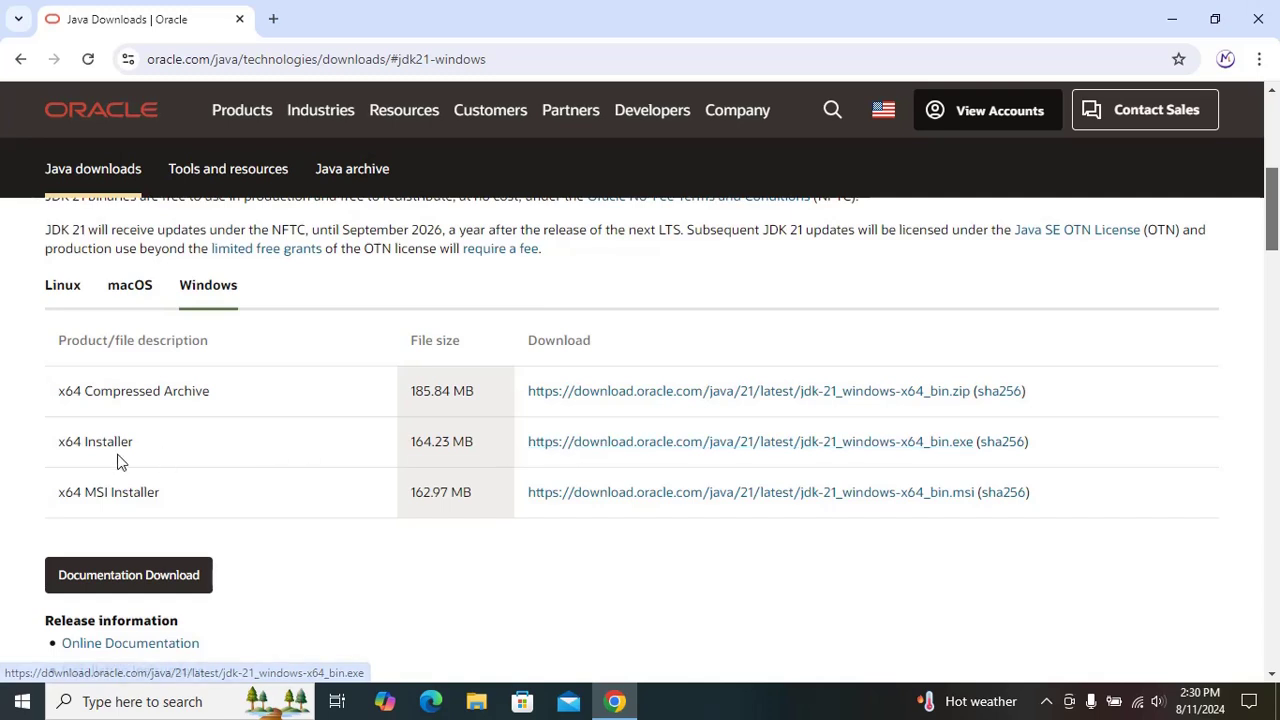
click(615, 444)
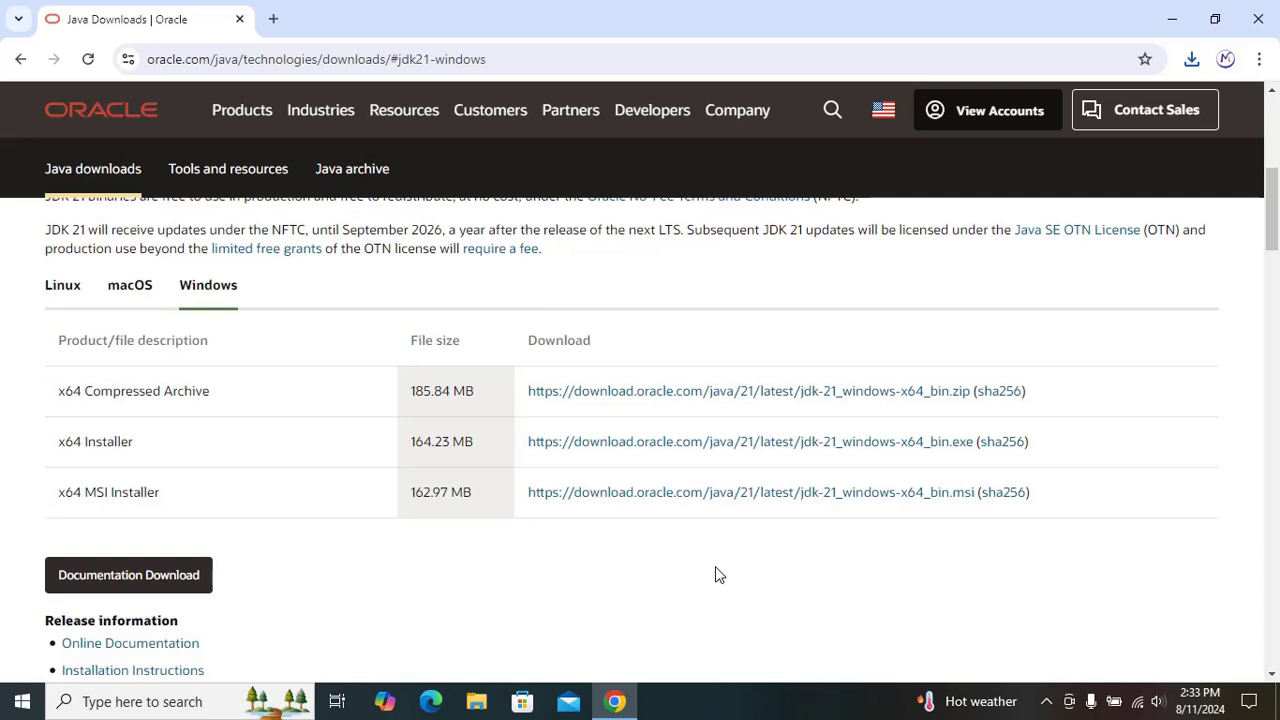
Run jdk-21_windows-x64_bin from the Downloads folder in File Explorer and install the JDK to C:\Program Files\Java\jdk-21\.
click(476, 701)
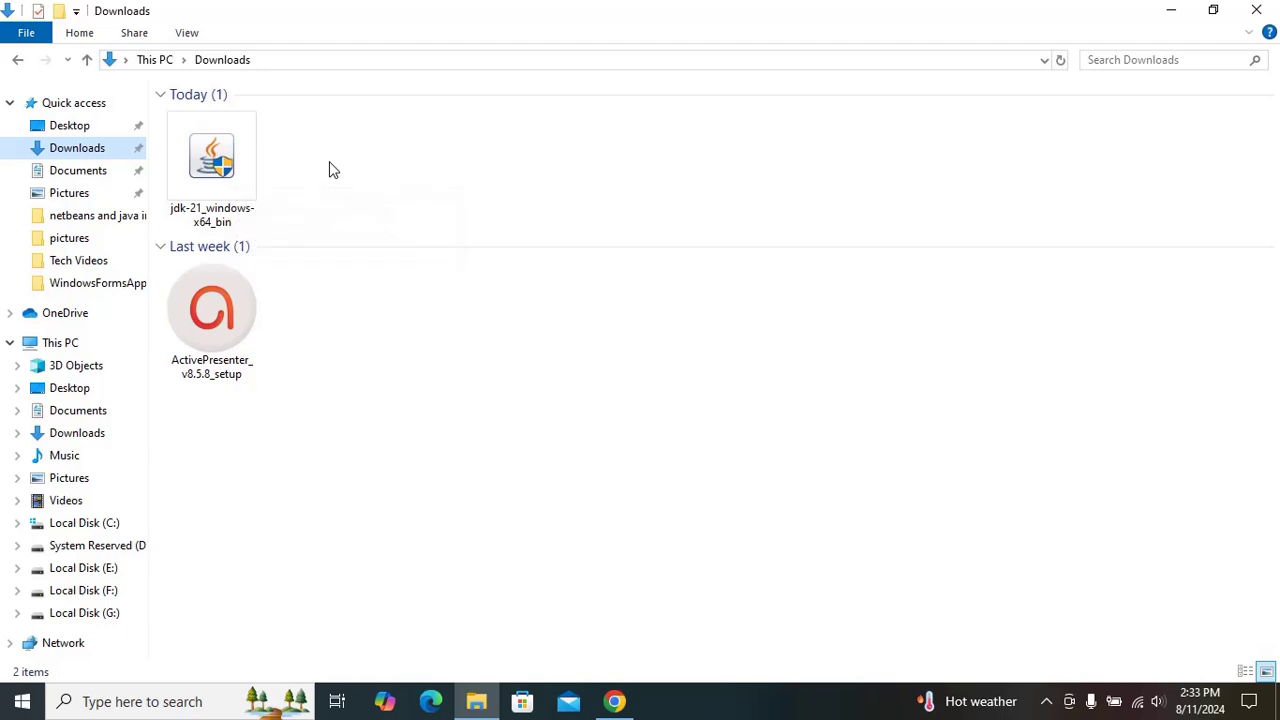
click(240, 170)
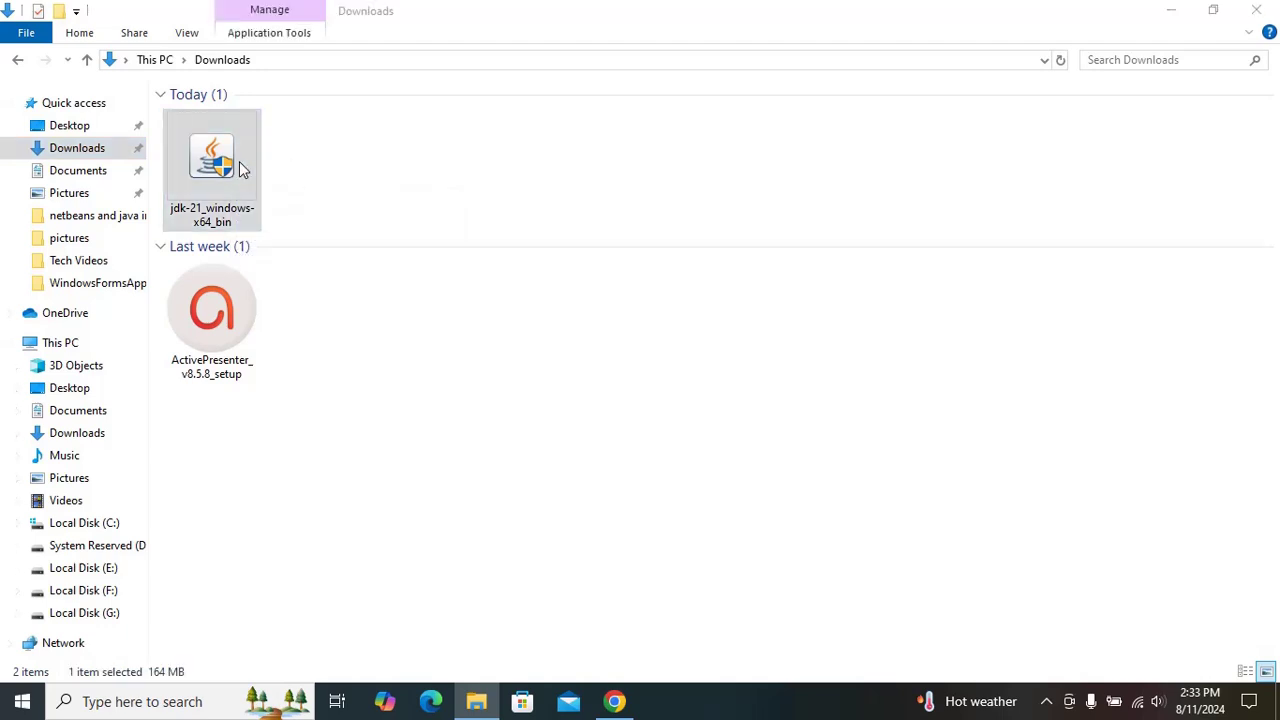
click(240, 170)
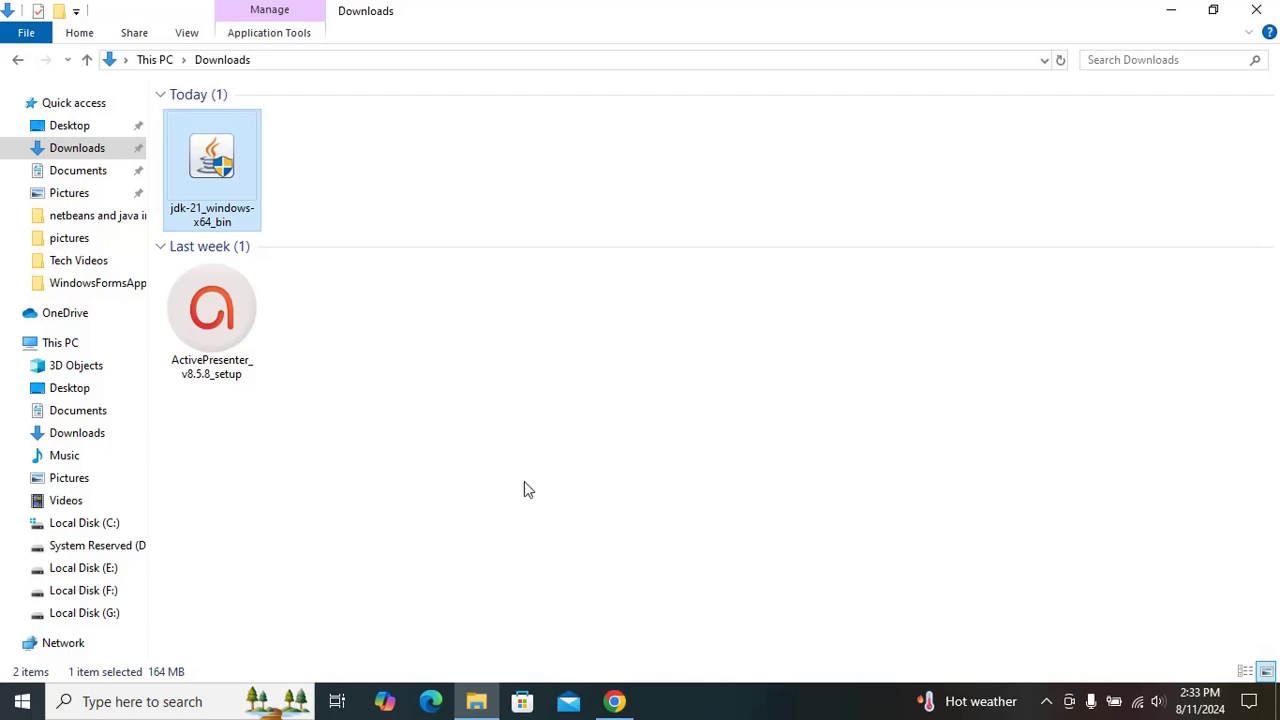
click(1171, 10)
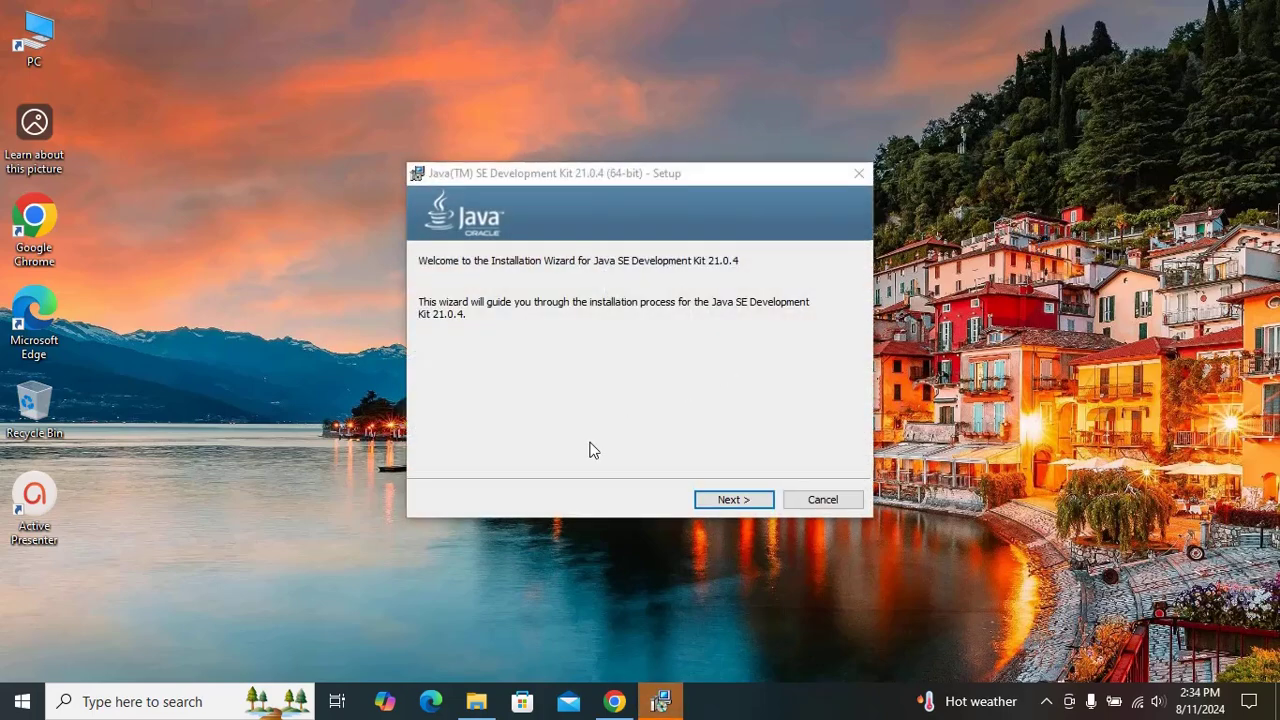
click(718, 500)
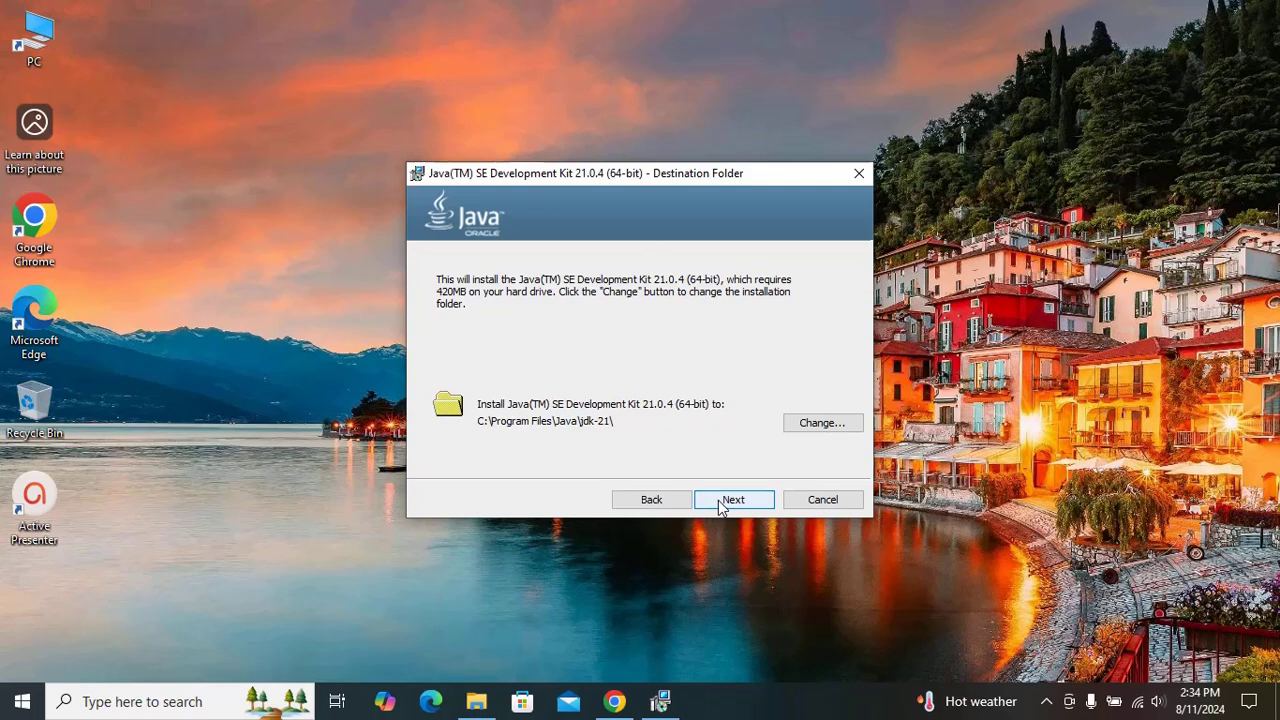
click(718, 500)
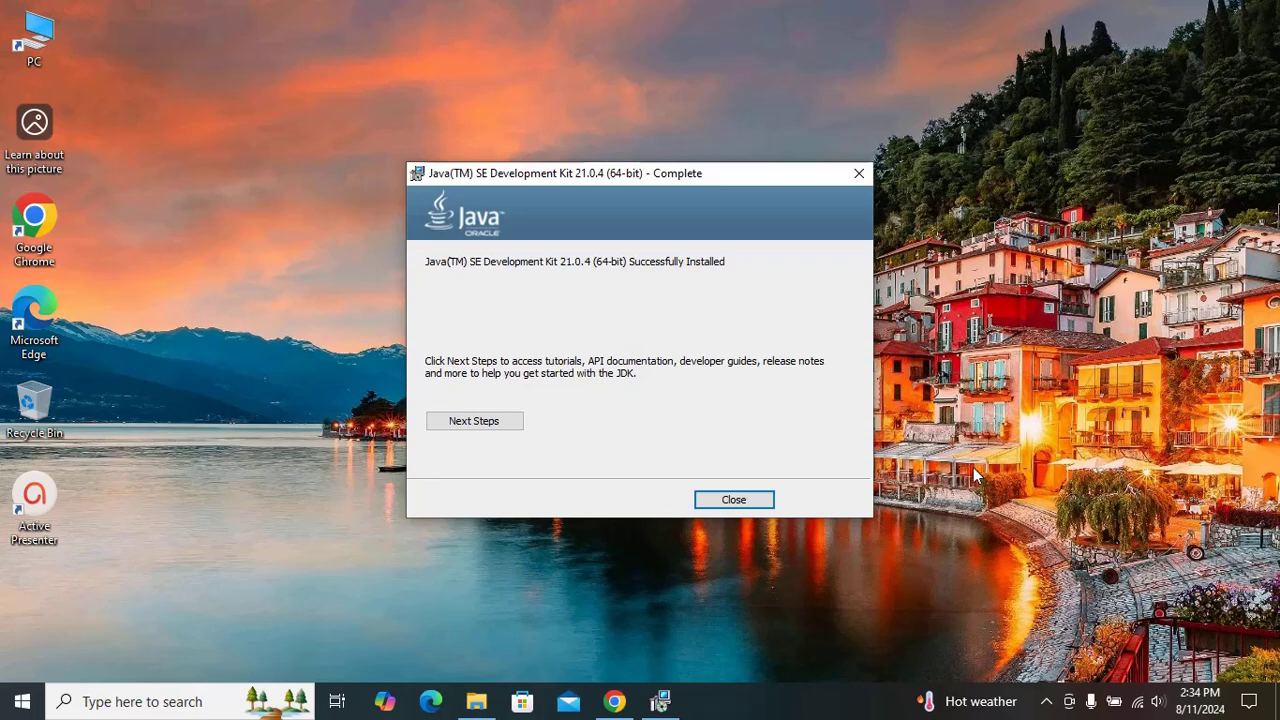
click(734, 501)
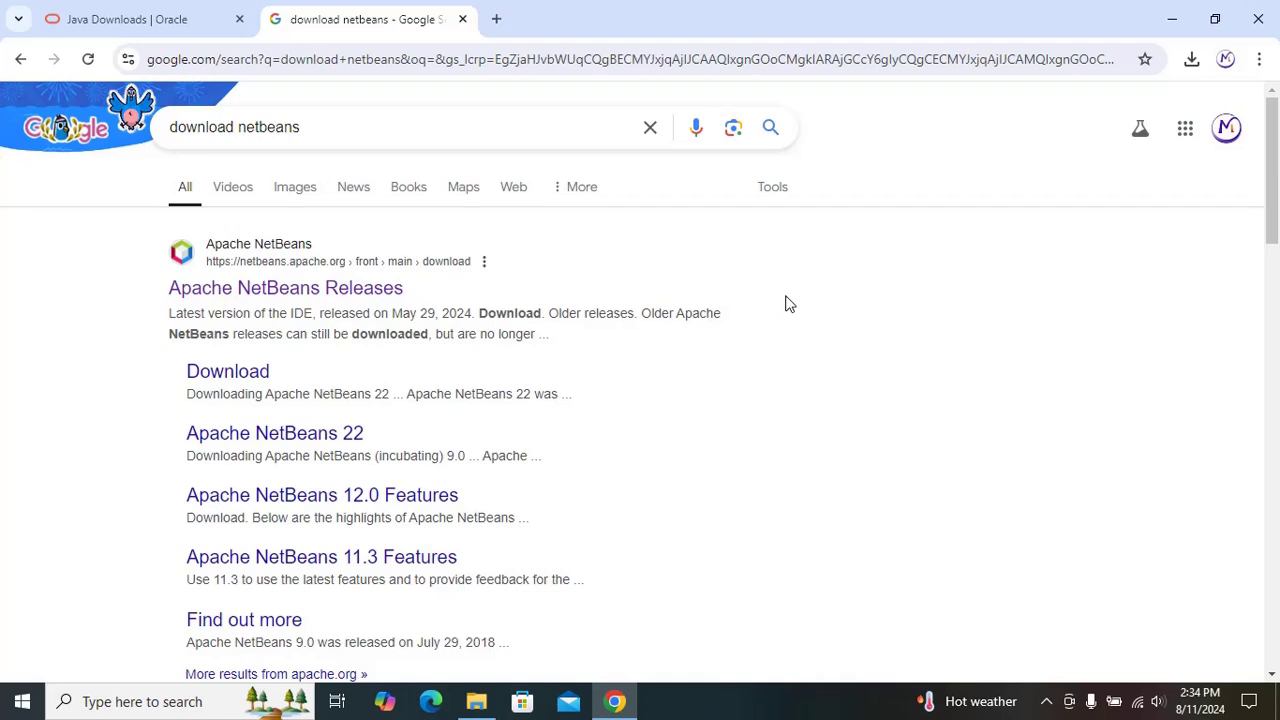
Download Apache-NetBeans-22-bin-windows-x64.exe from the Apache NetBeans Releases site through the suggested mirror link.
click(270, 288)
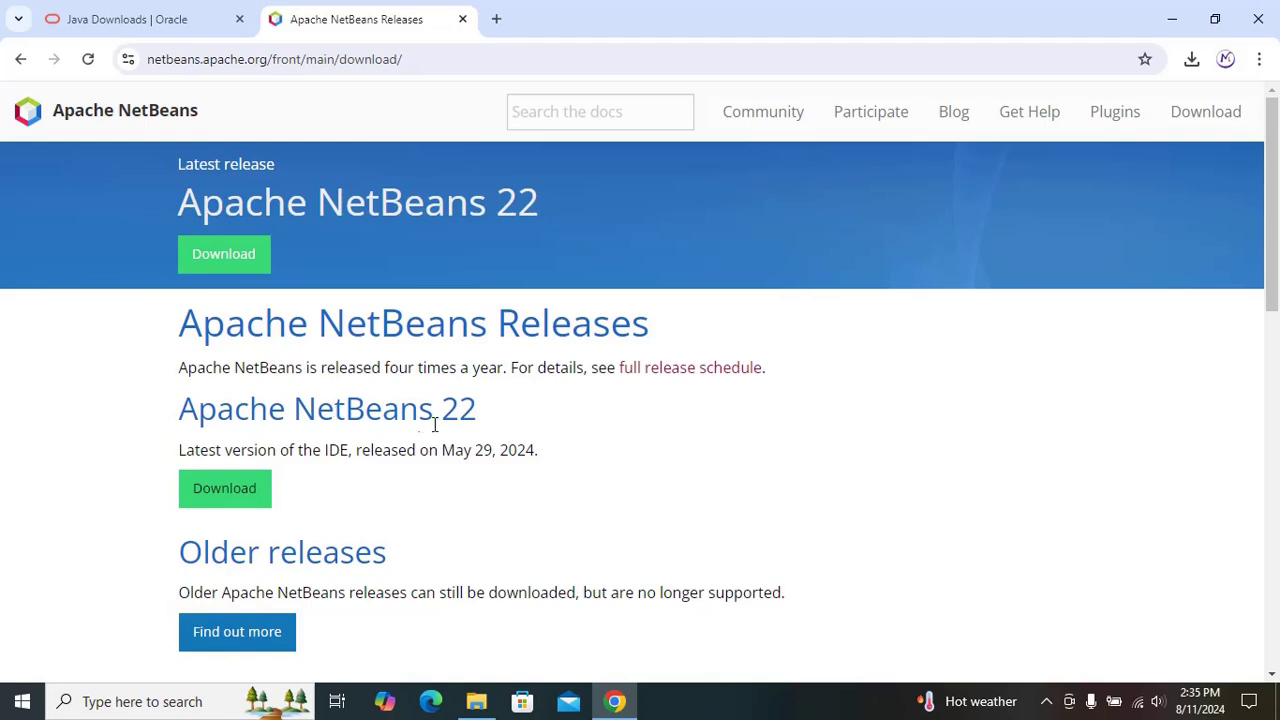
click(224, 489)
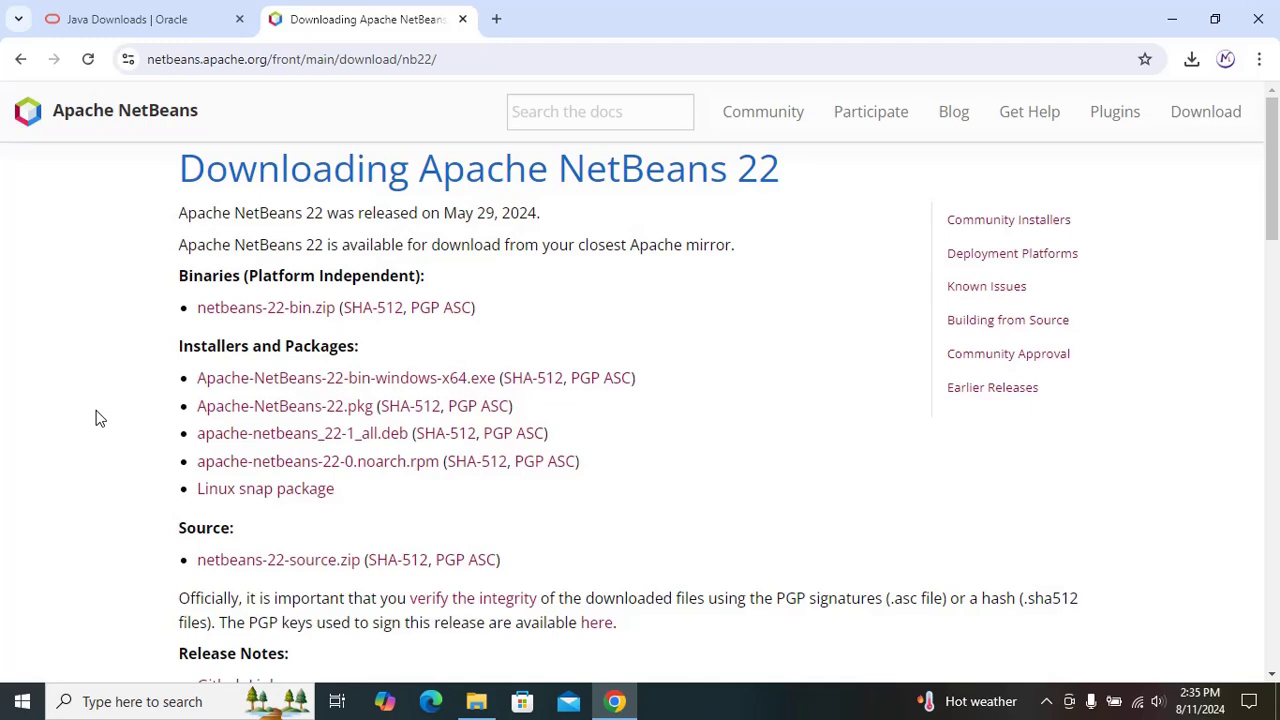
drag(179, 345, 365, 350)
click(139, 360)
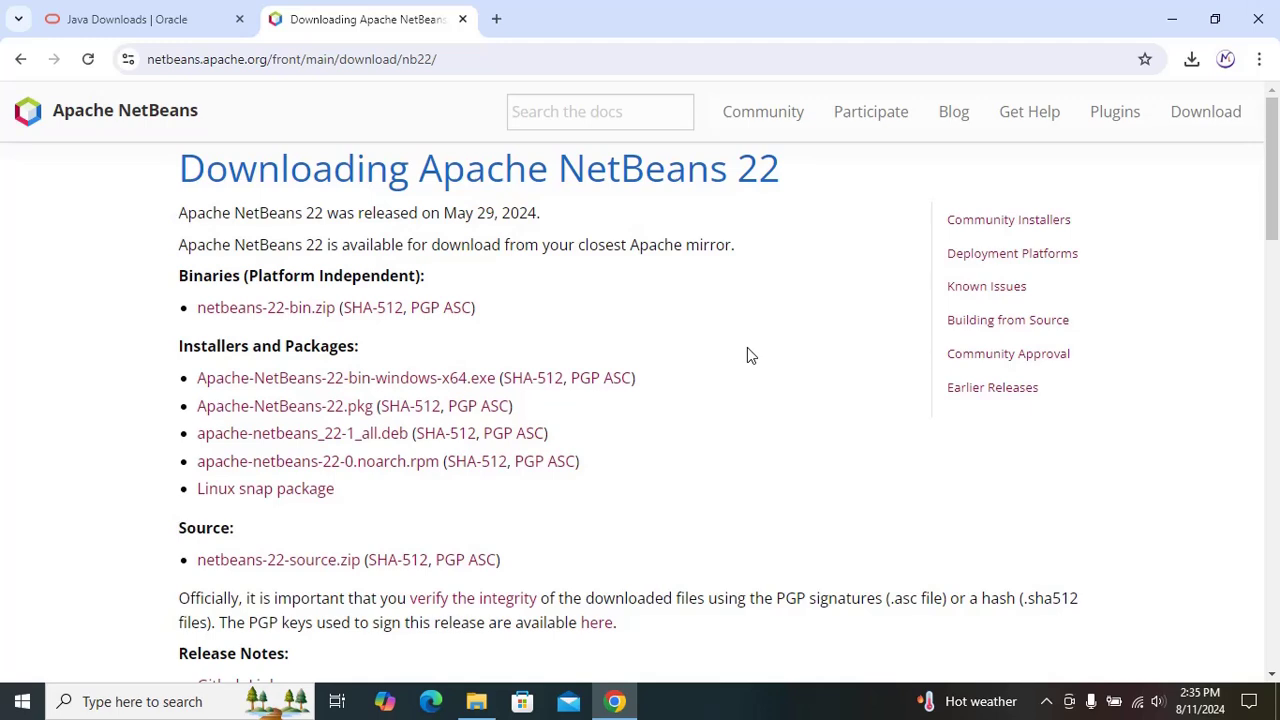
click(408, 380)
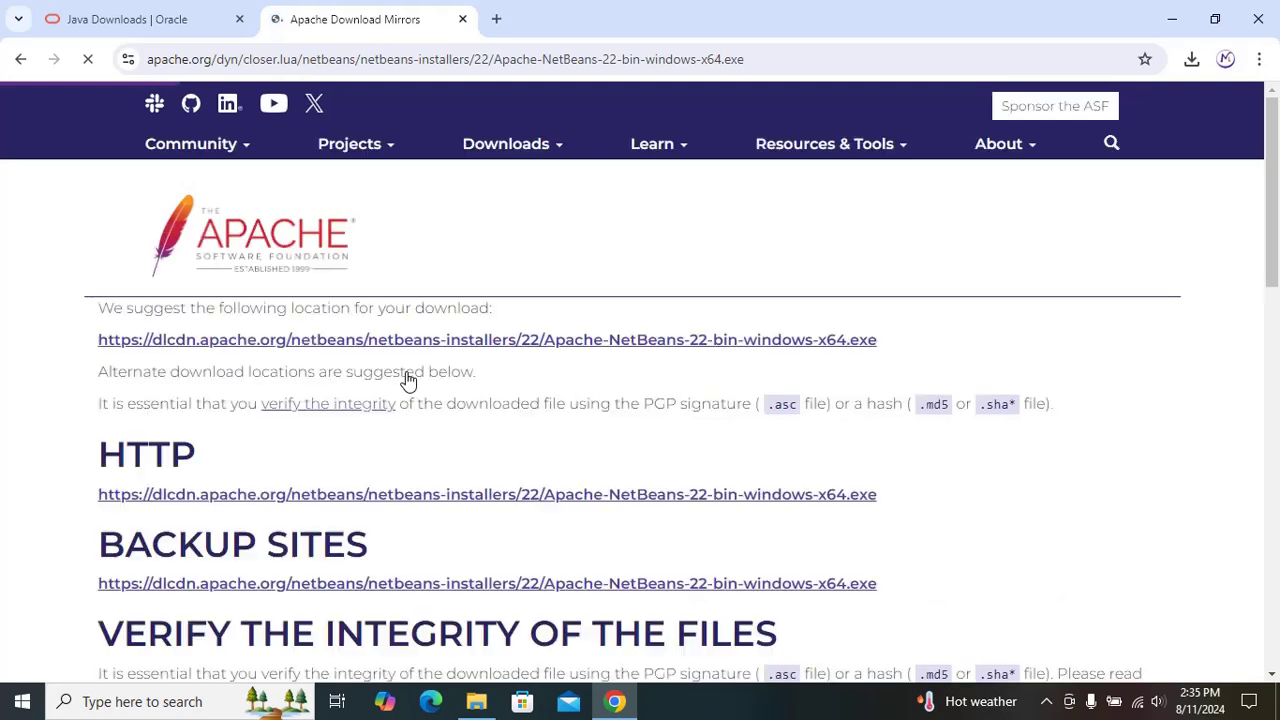
click(540, 341)
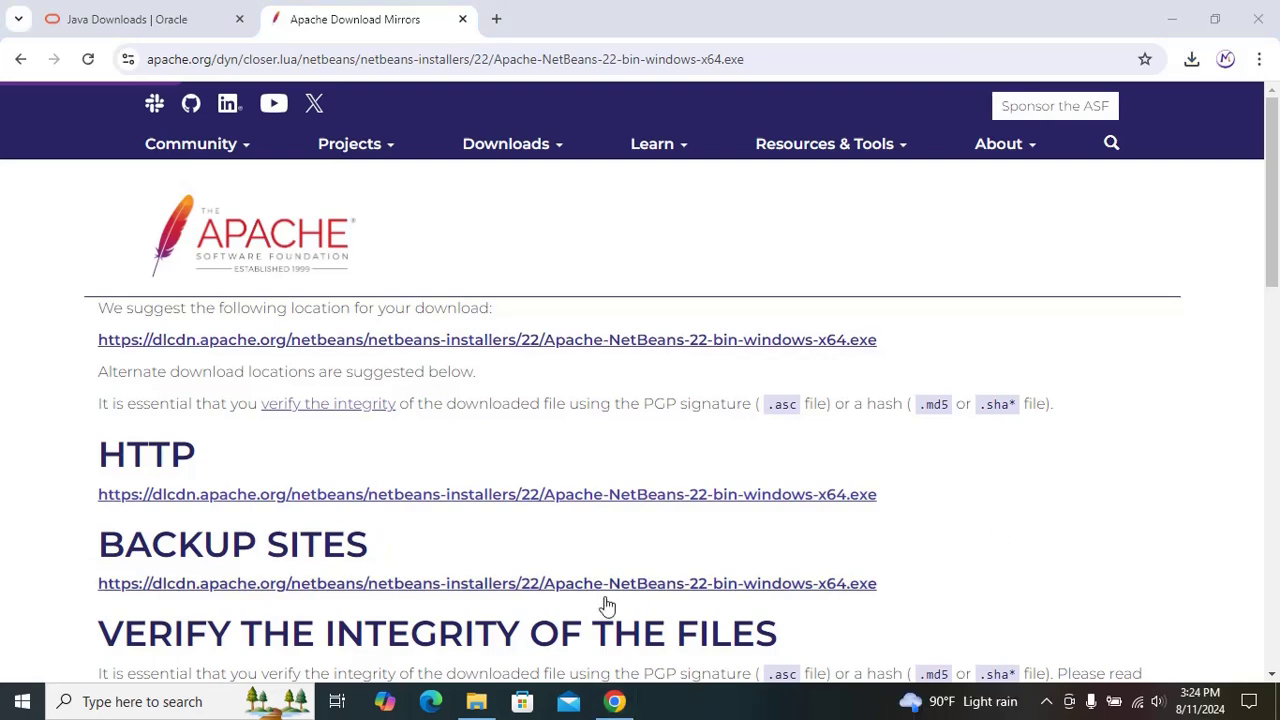
Switch to File Explorer and launch the Apache-NetBeans-22-bin-windows-x64 installer from the Downloads folder.
click(476, 701)
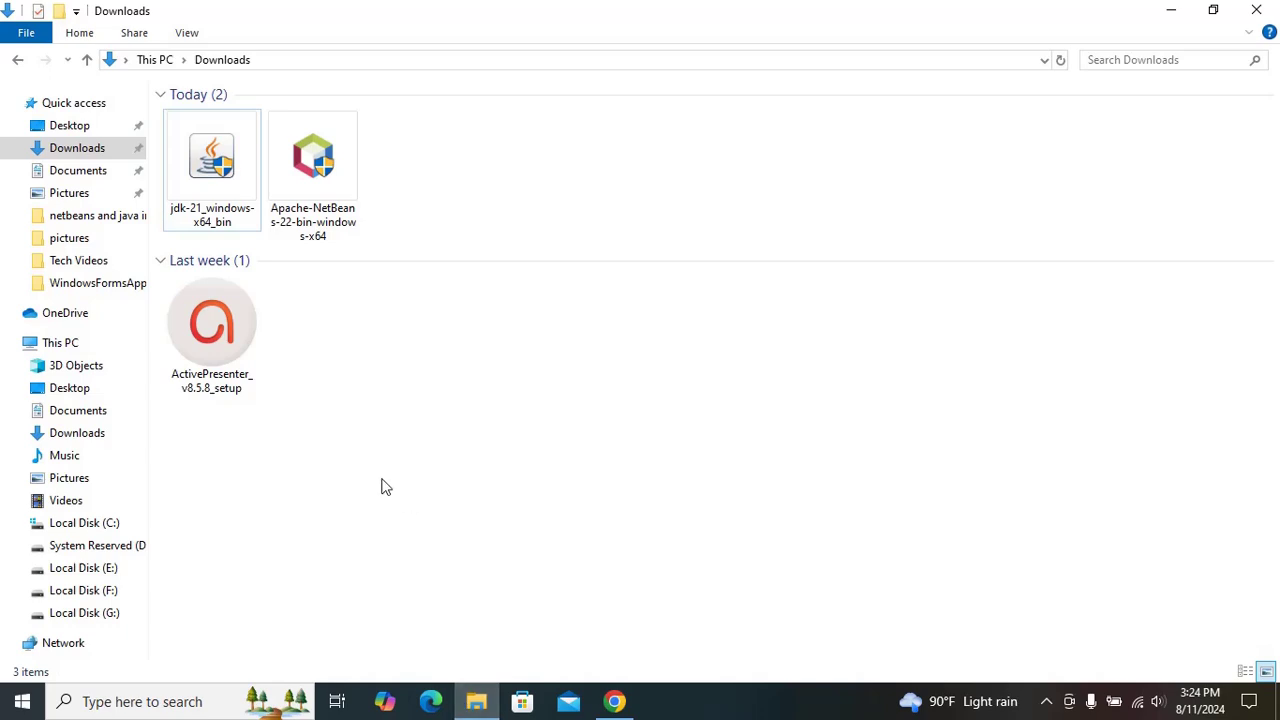
click(92, 153)
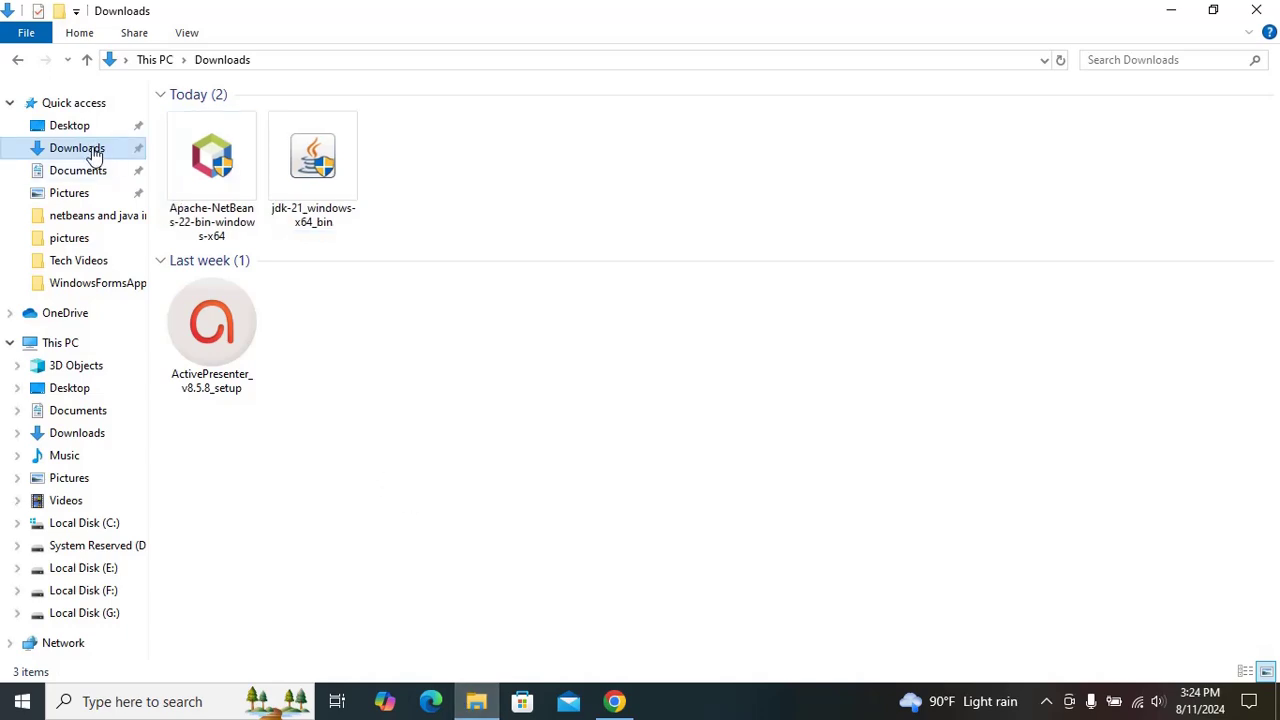
click(241, 172)
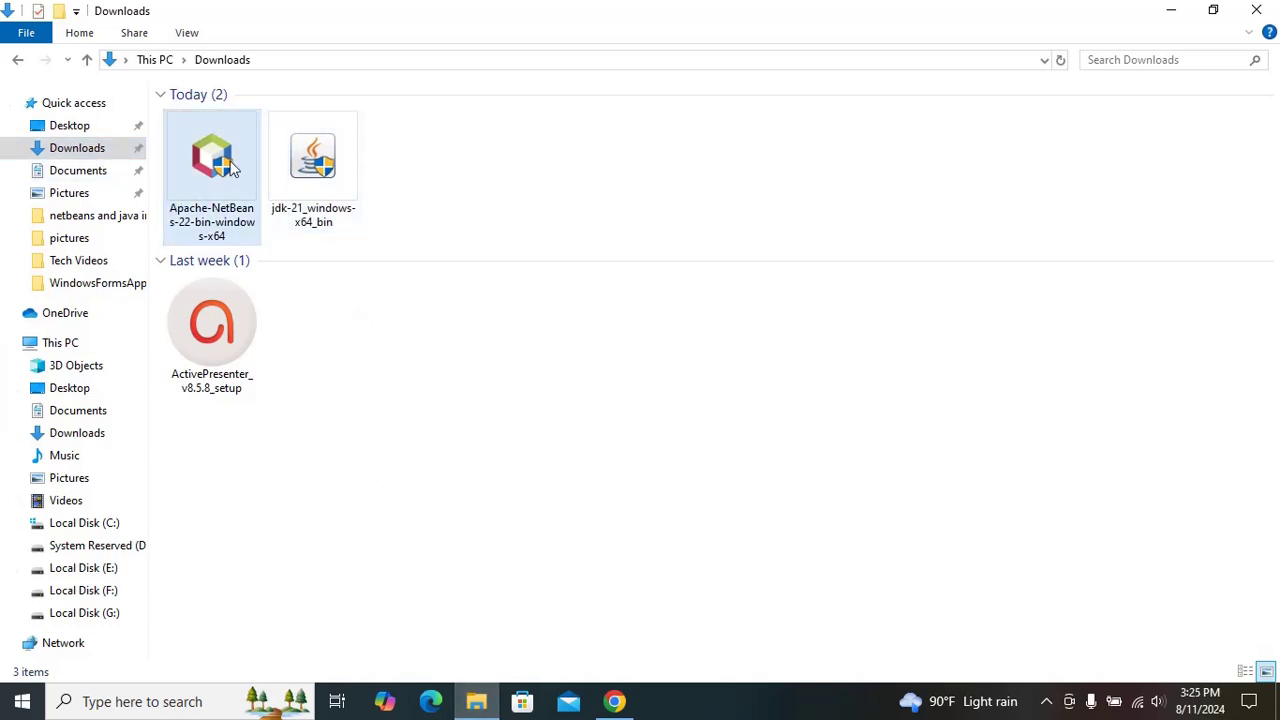
double_click(232, 170)
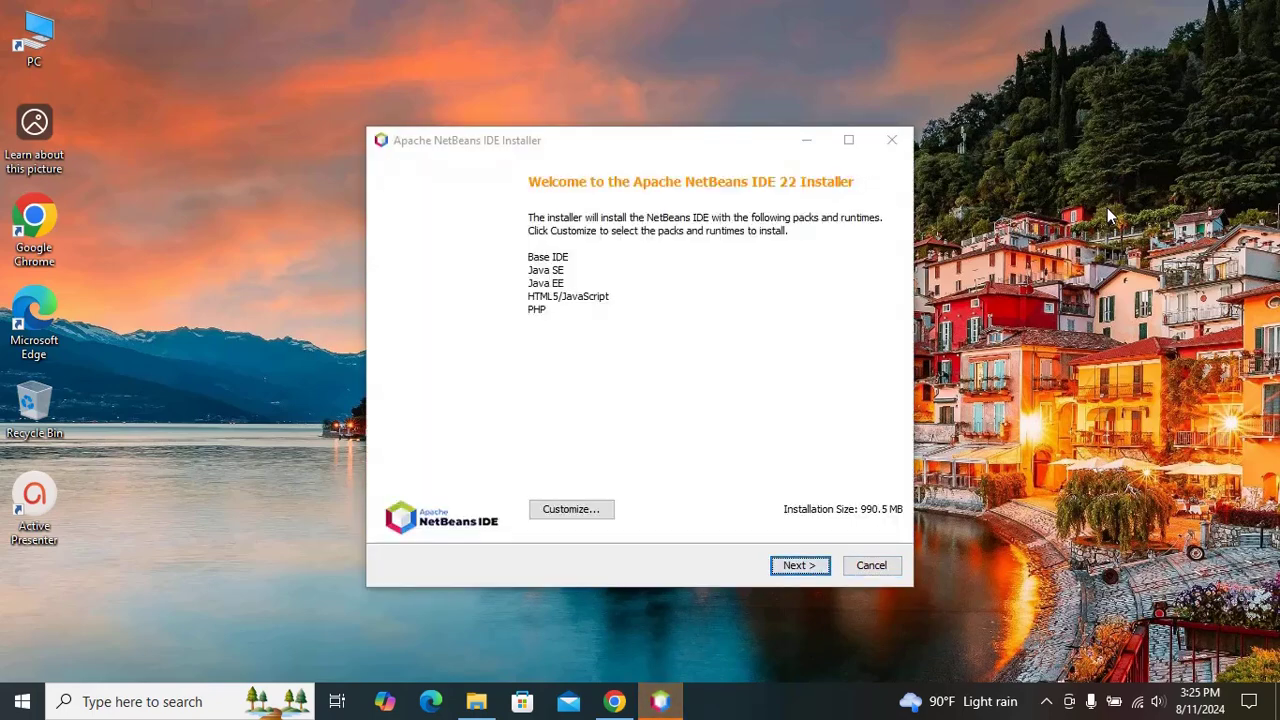
Accept the license and install NetBeans IDE 22 to C:\Program Files\NetBeans-22 using the JDK in C:\Program Files\Java\jdk-21, with update checking enabled.
click(800, 576)
click(800, 576)
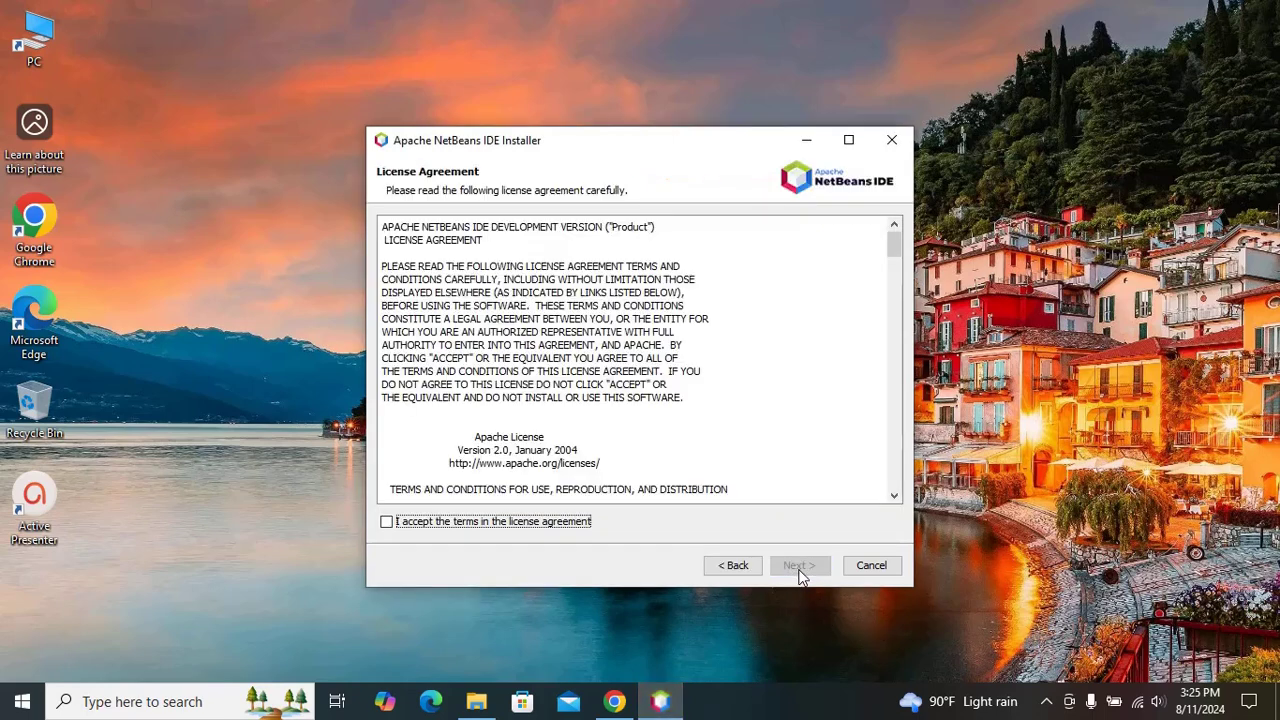
click(386, 523)
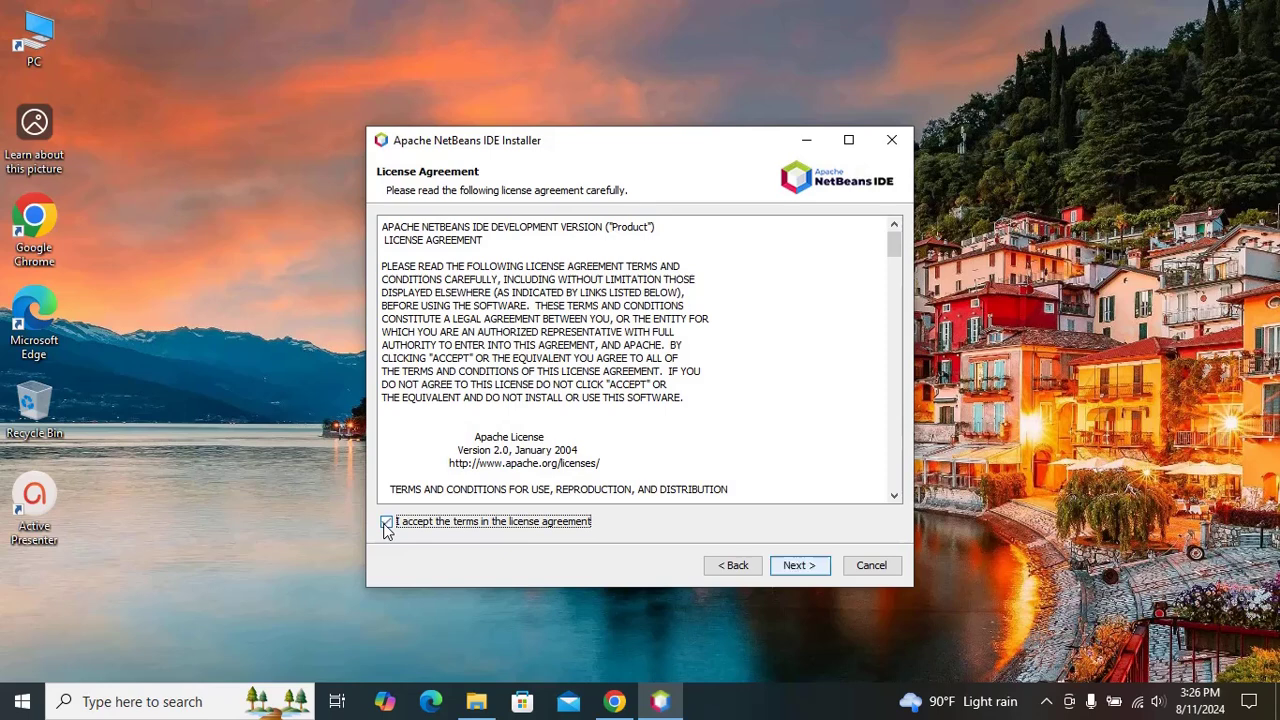
click(814, 574)
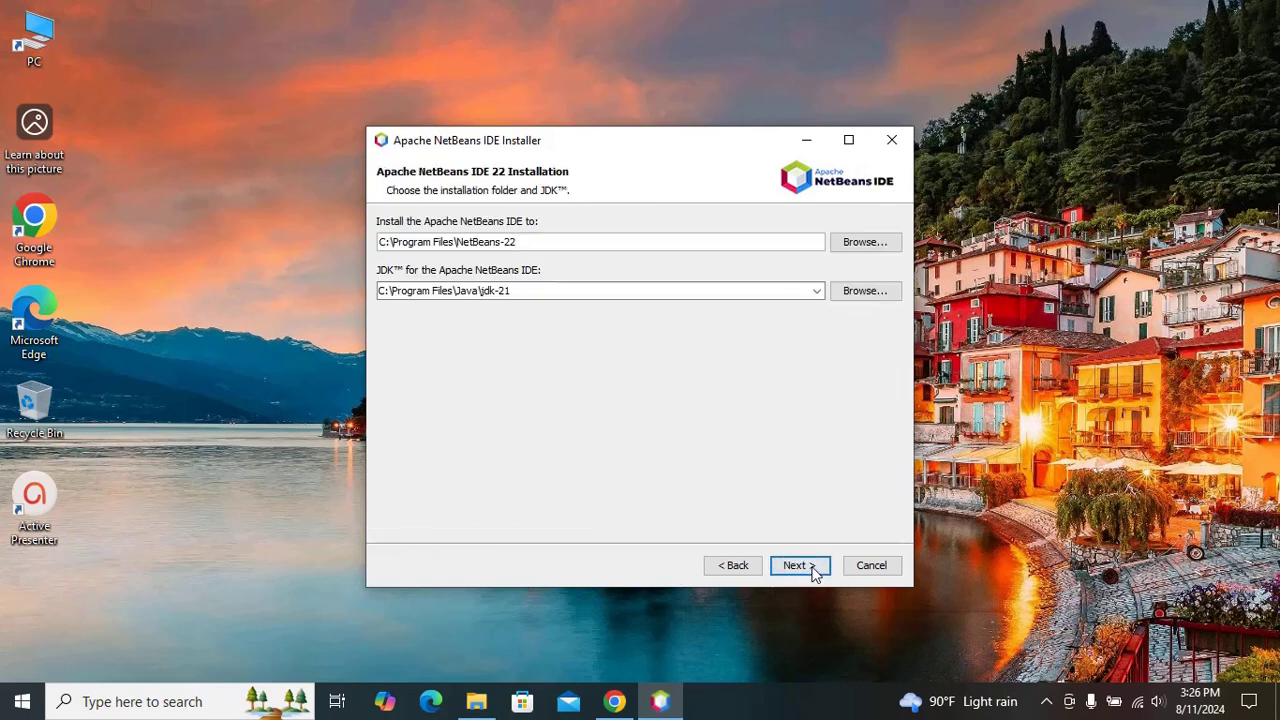
click(799, 566)
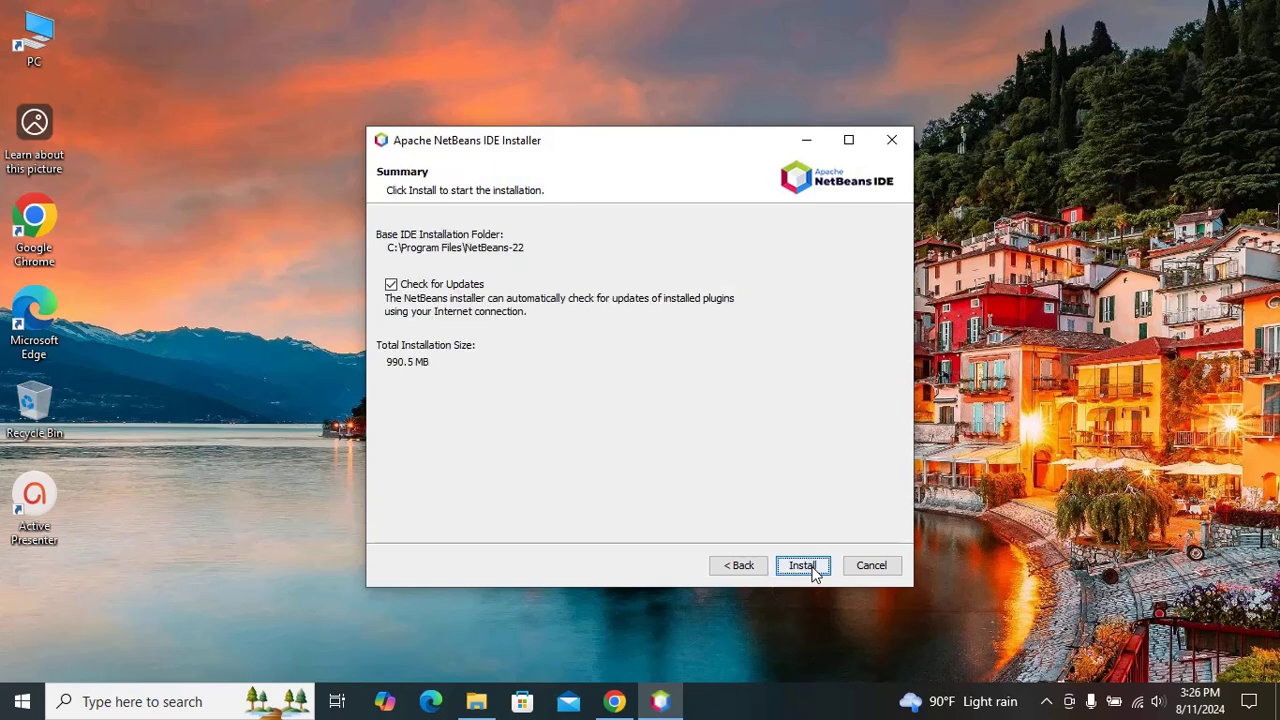
click(803, 566)
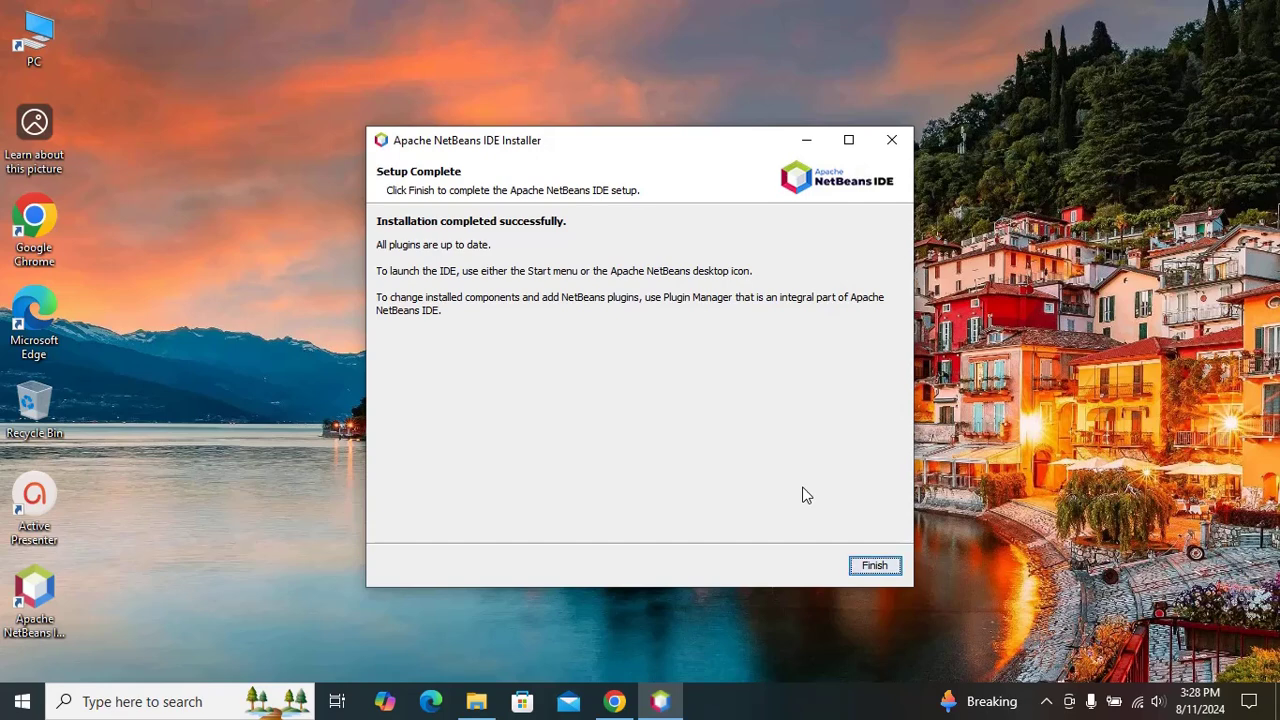
click(876, 565)
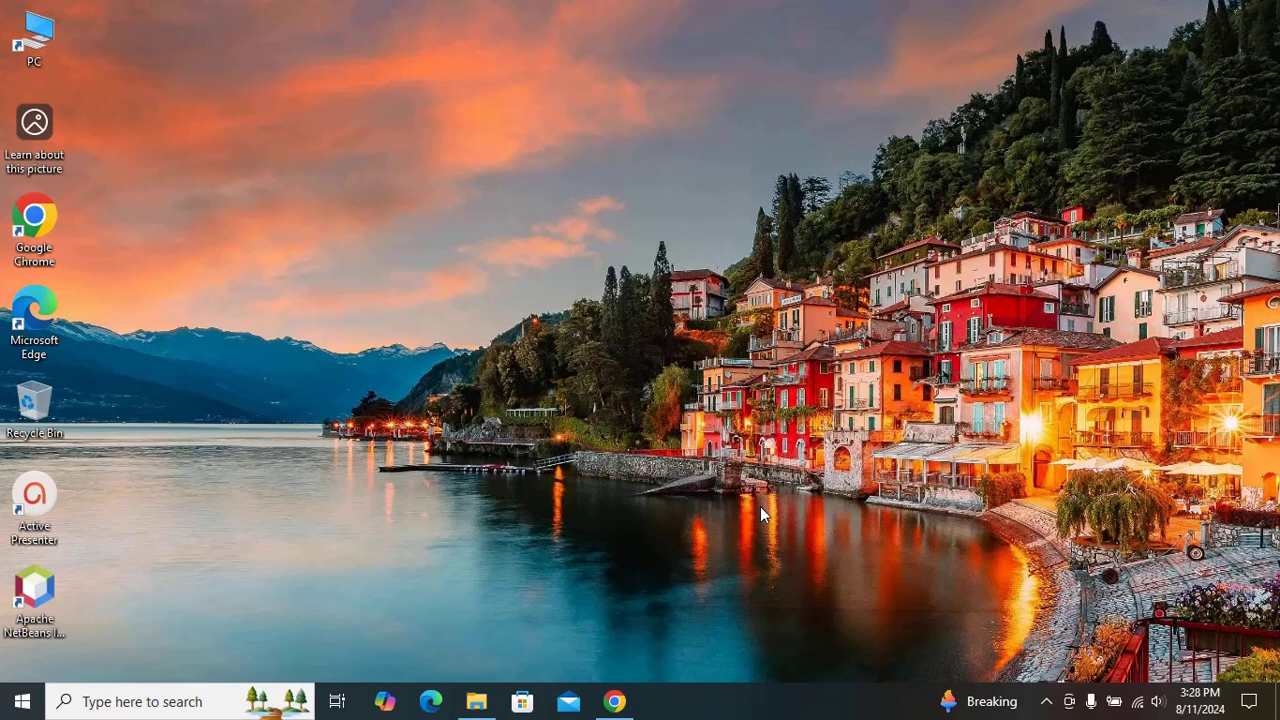
Launch Apache NetBeans IDE from the desktop and start a new Java Application project in the Java with Ant category.
double_click(55, 590)
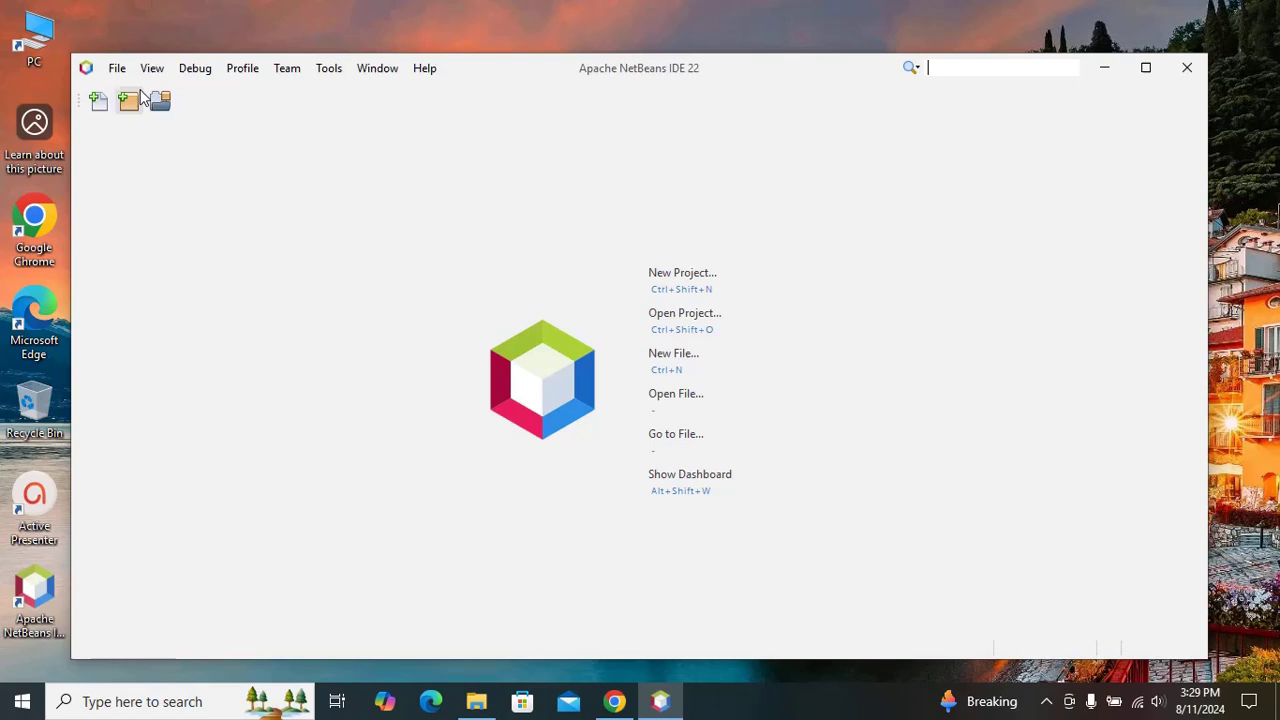
click(117, 68)
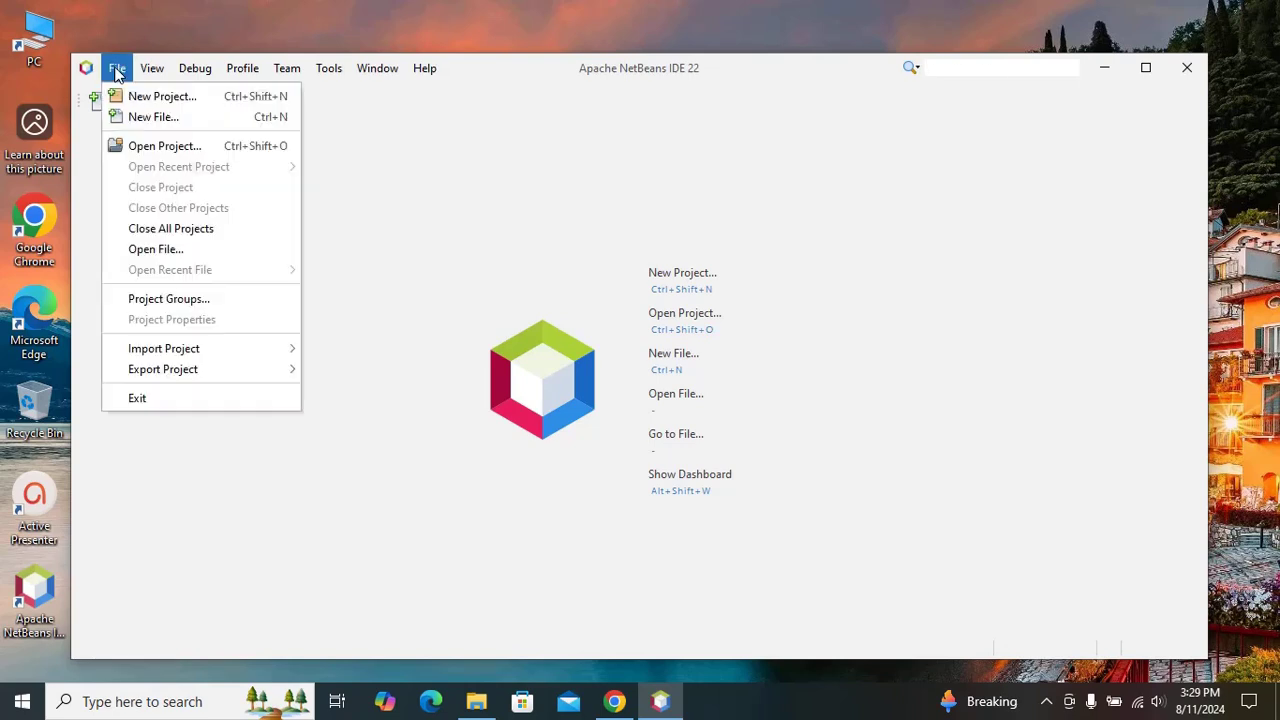
click(162, 96)
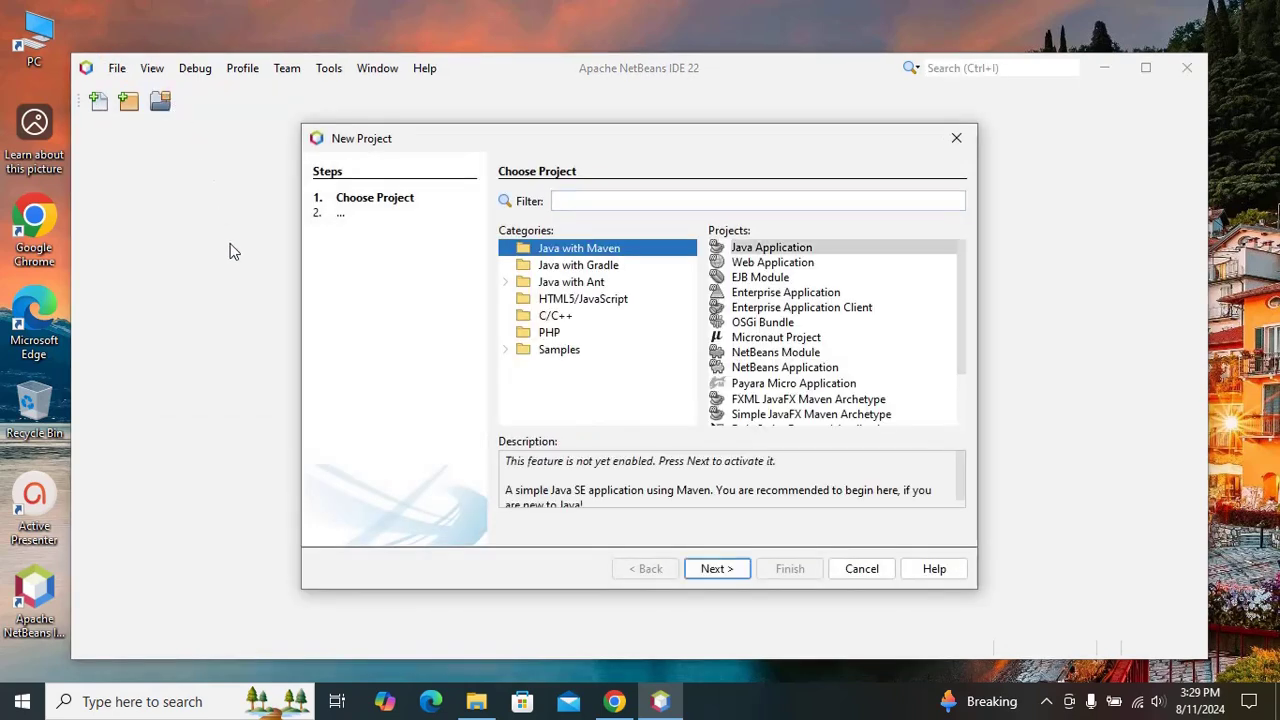
click(583, 287)
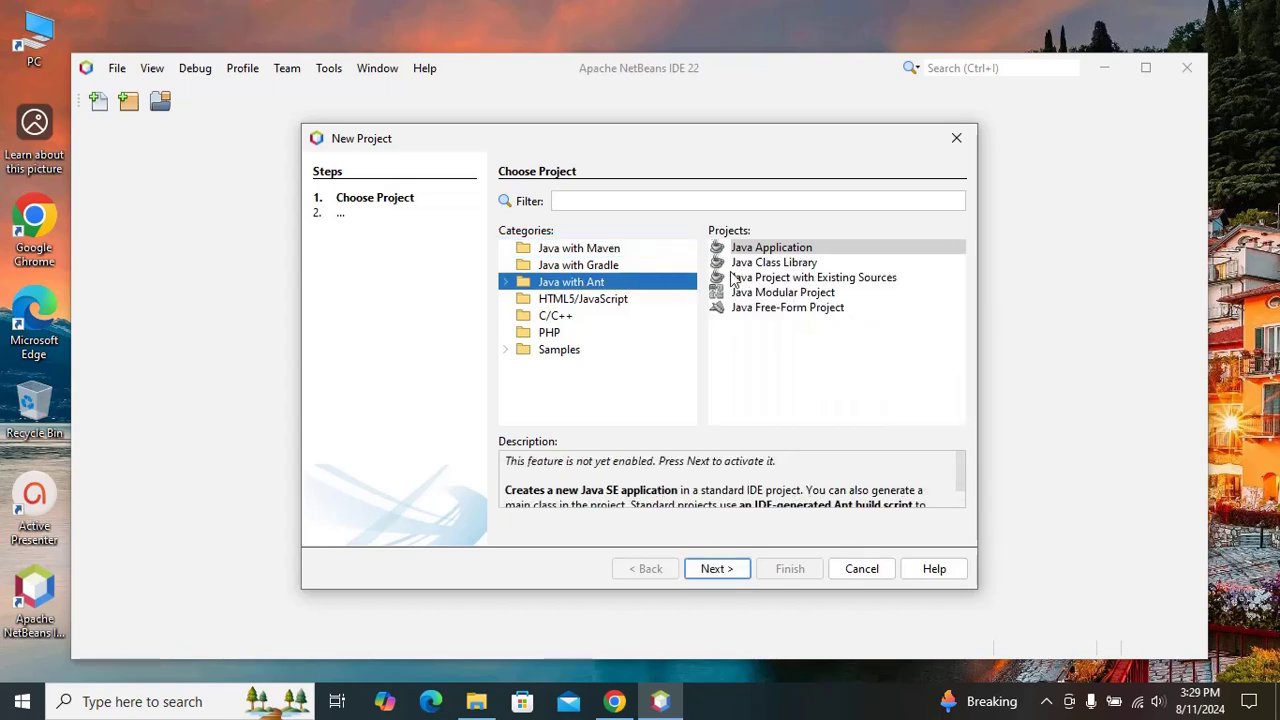
click(786, 257)
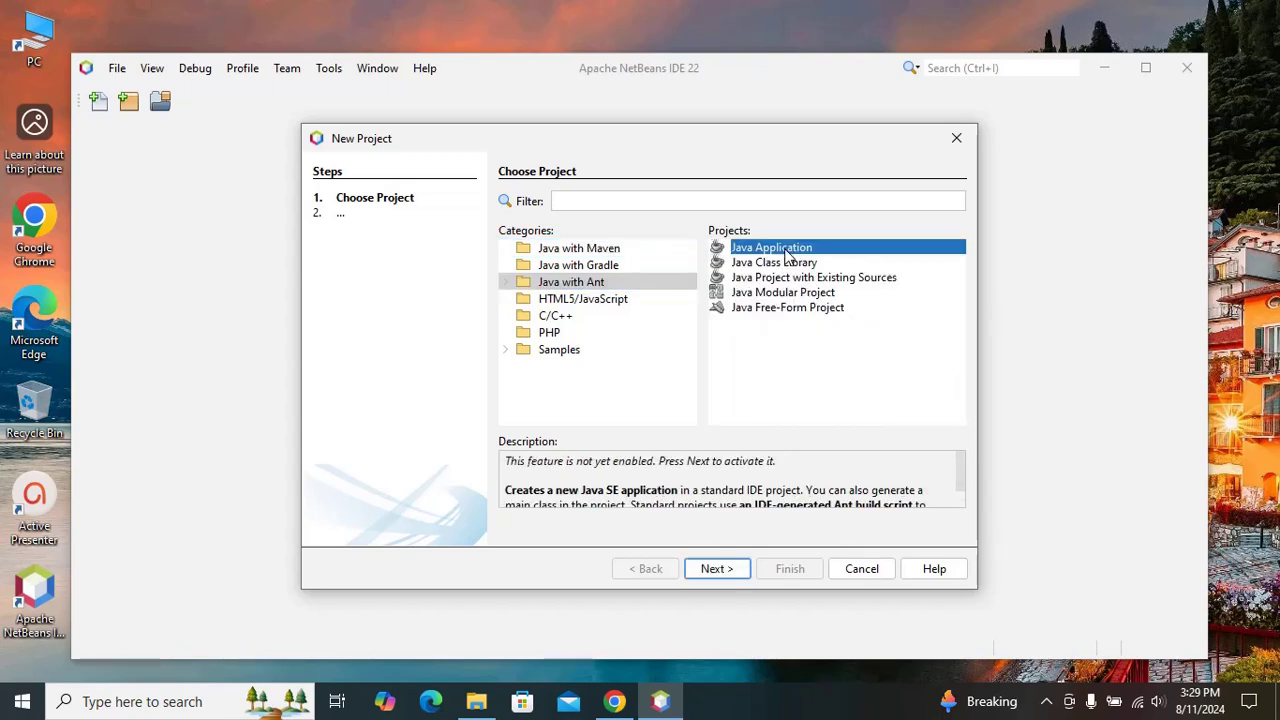
click(727, 571)
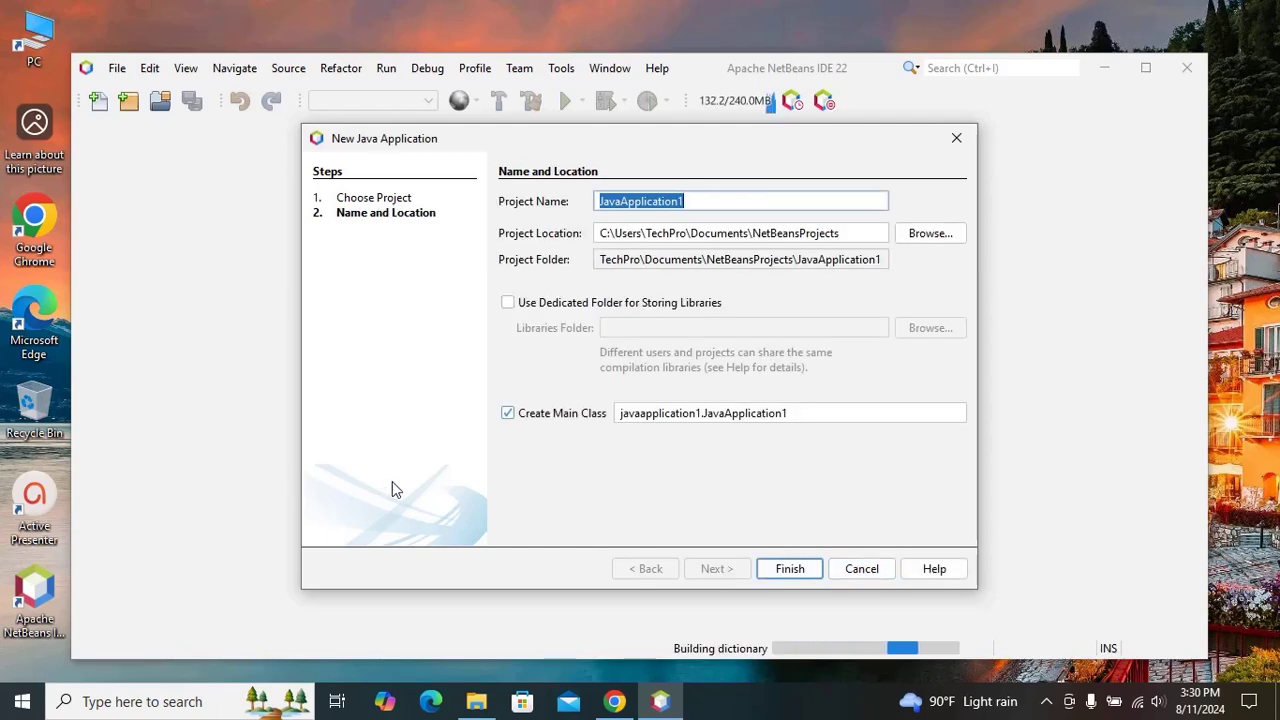
Name the project MyFirstJavaProject and create it with its main class in the default project location.
click(698, 199)
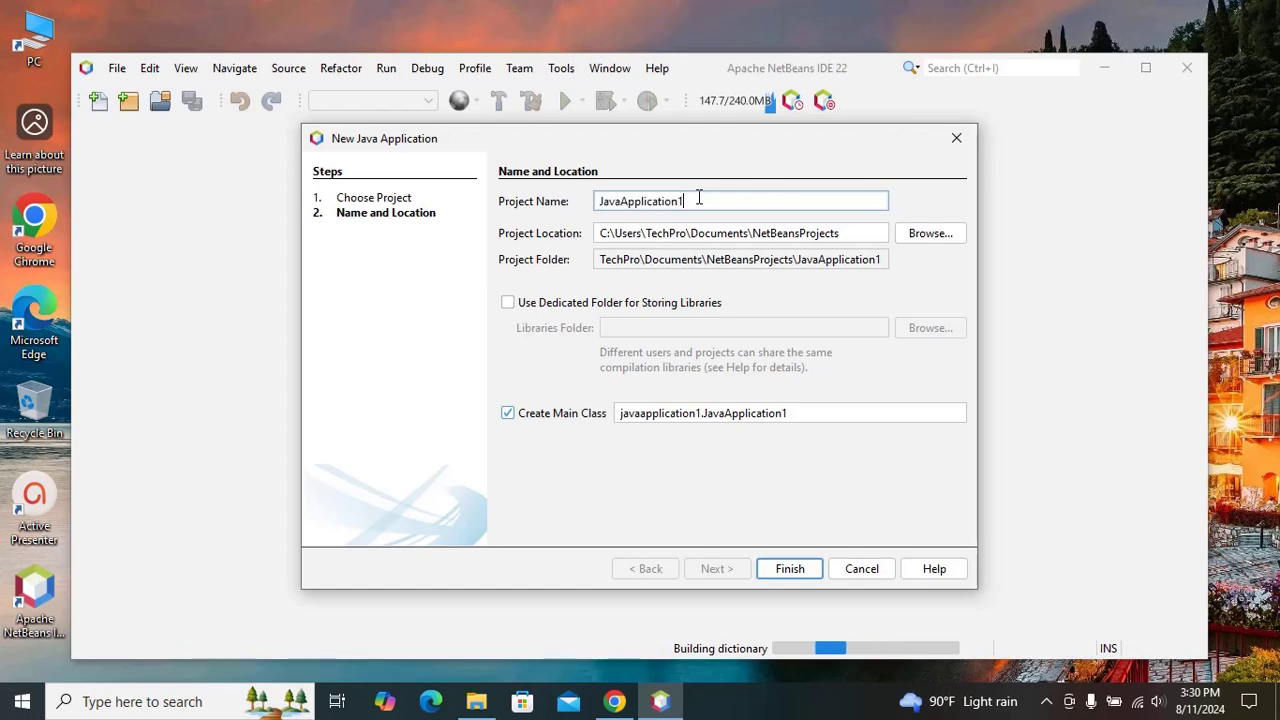
key(BackSpace)
key(BackSpace)
key(BackSpace)
key(BackSpace)
key(BackSpace)
key(BackSpace)
key(BackSpace)
key(BackSpace)
key(BackSpace)
key(BackSpace)
key(BackSpace)
key(BackSpace)
key(BackSpace)
key(BackSpace)
key(BackSpace)
key(BackSpace)
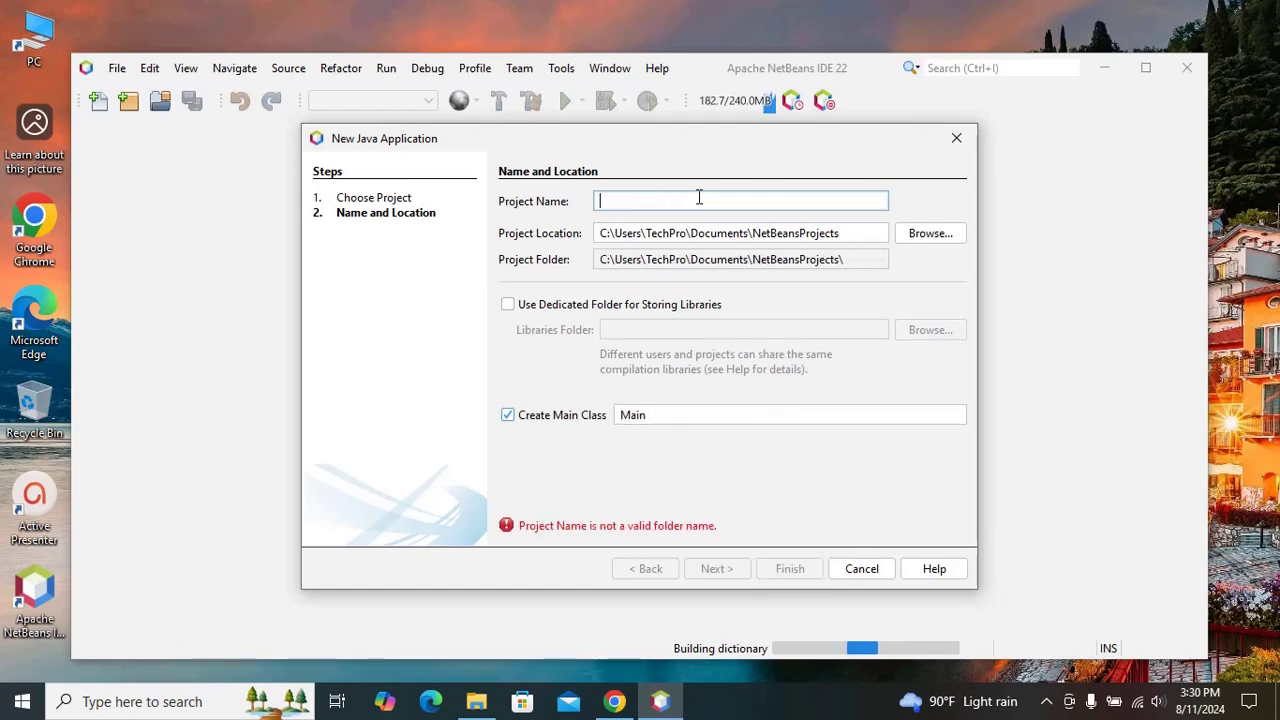
text(MyF)
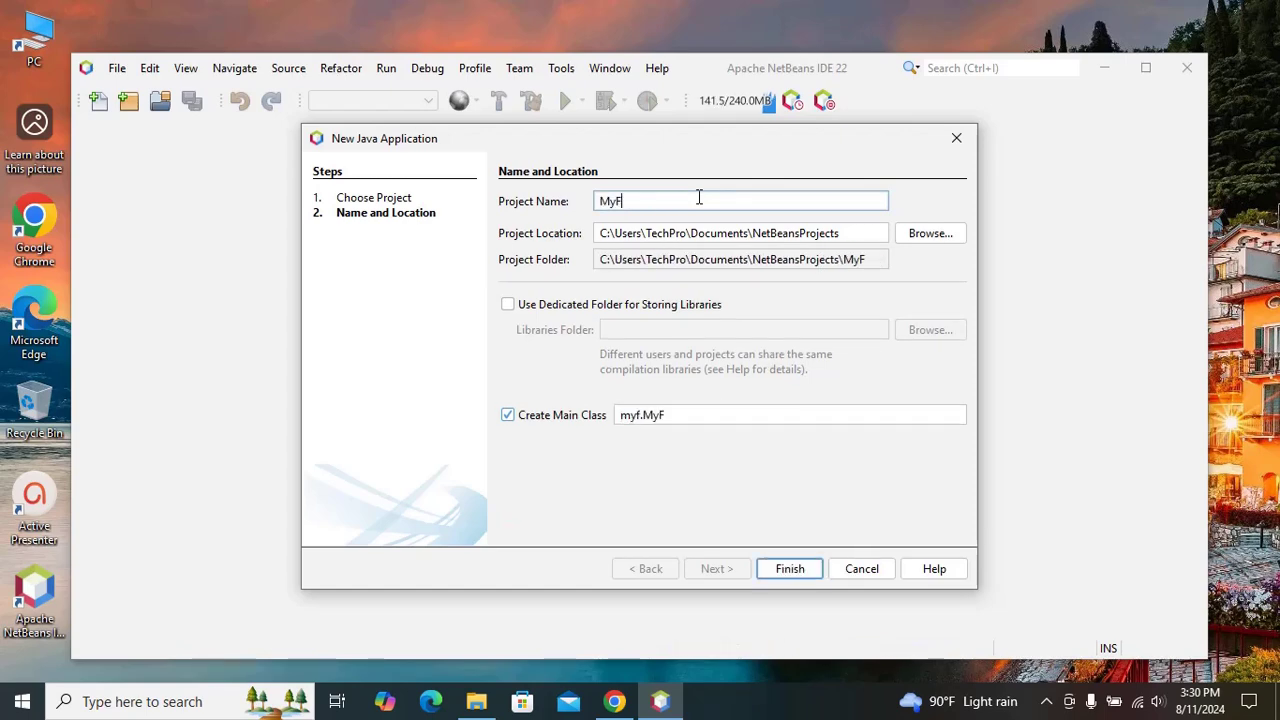
text(irstJava)
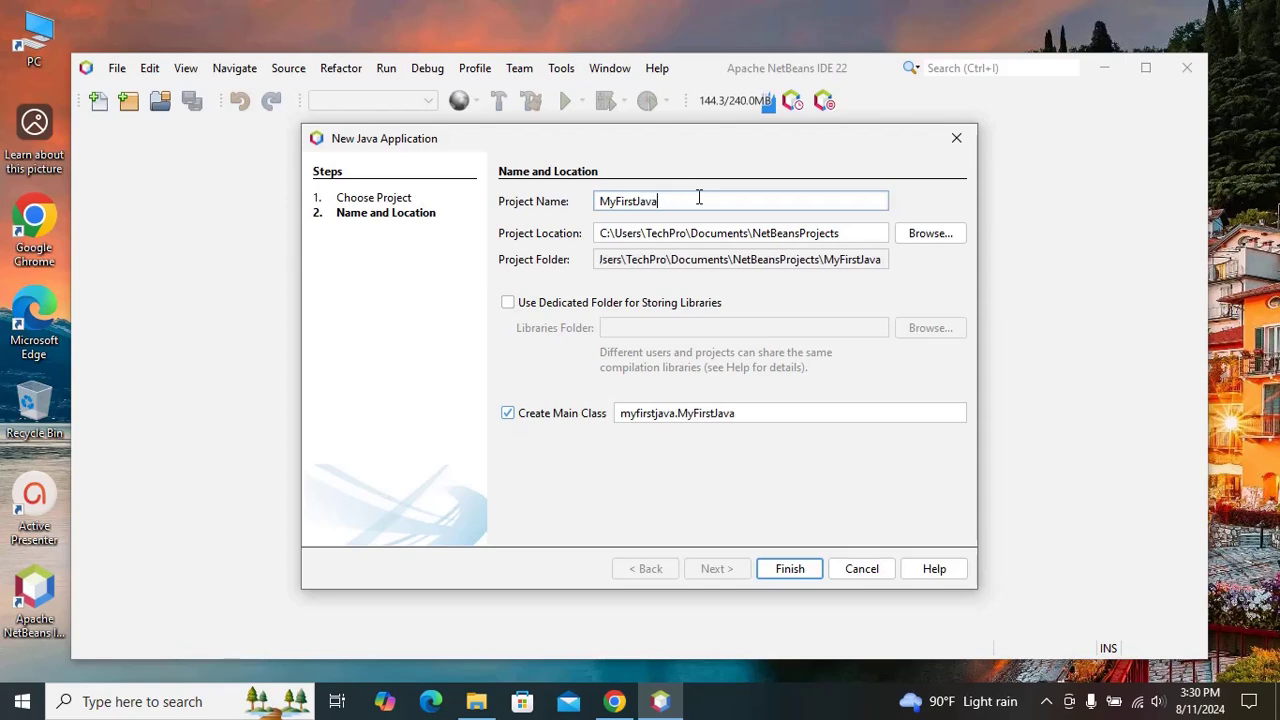
text(Project)
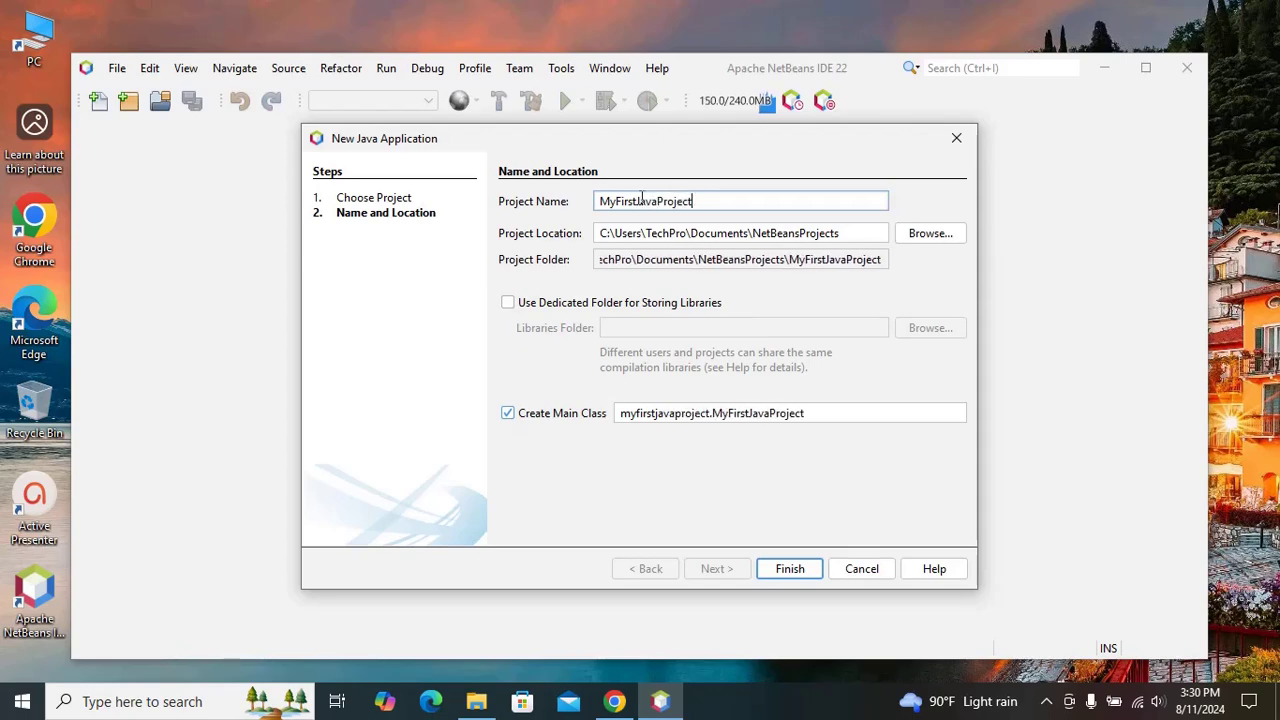
click(790, 569)
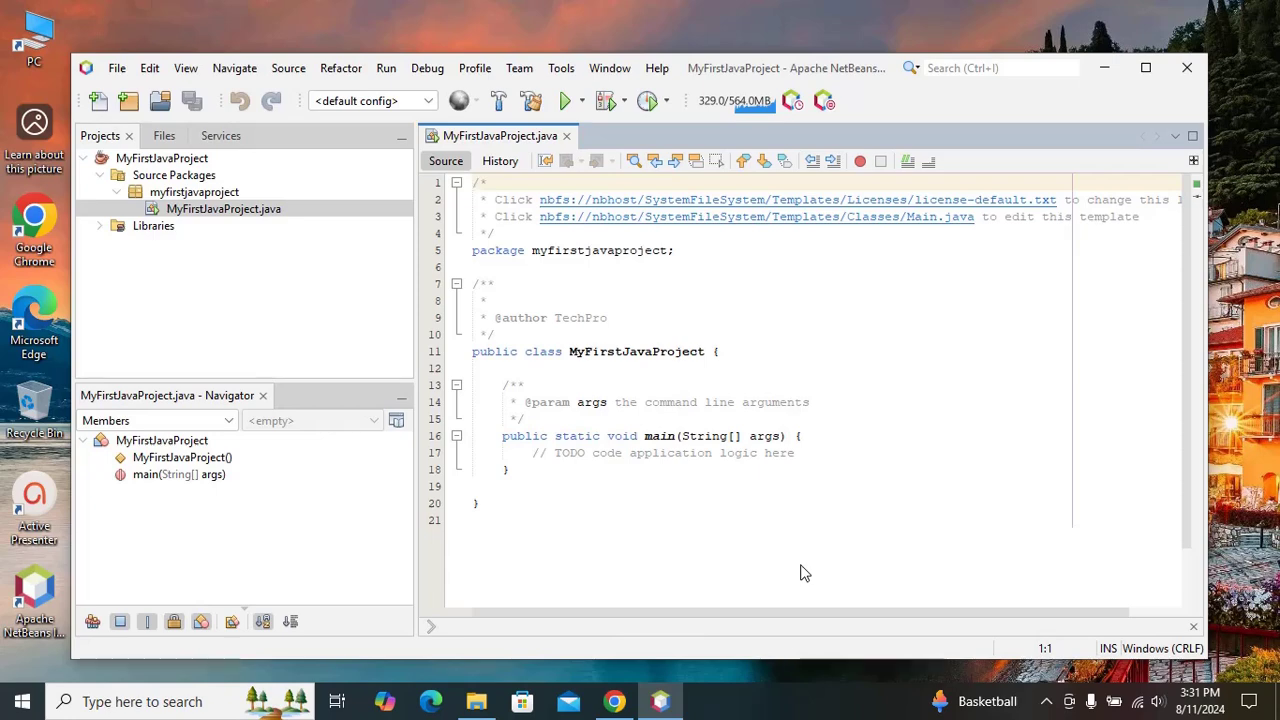
Replace the TODO comment in the main method with System.out.println("Hello Java");.
drag(532, 453, 794, 457)
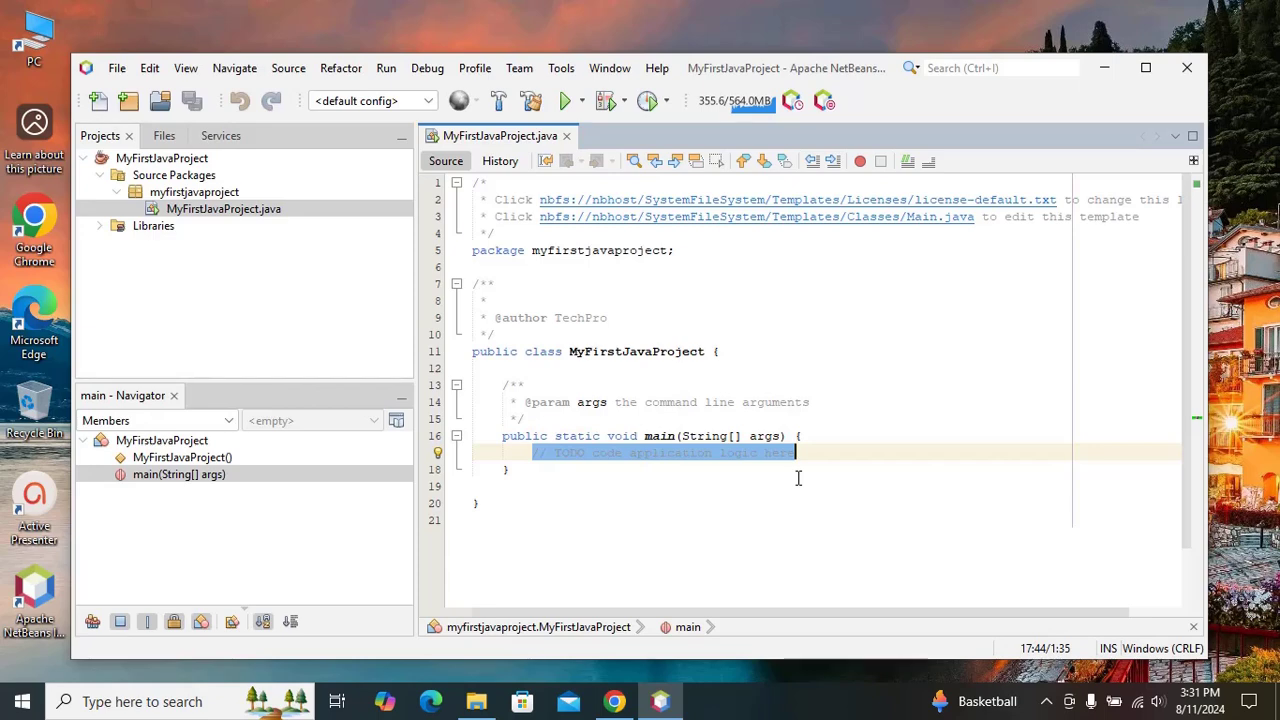
key(Delete)
text(S)
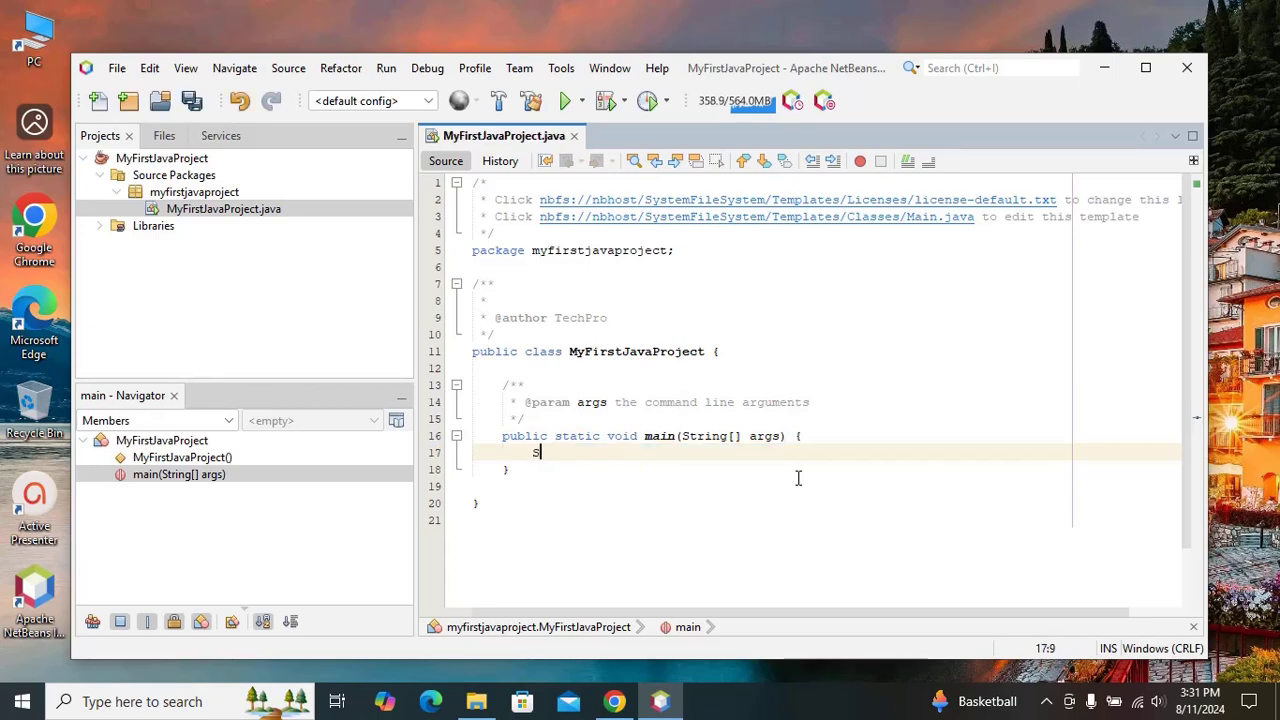
text(ystem)
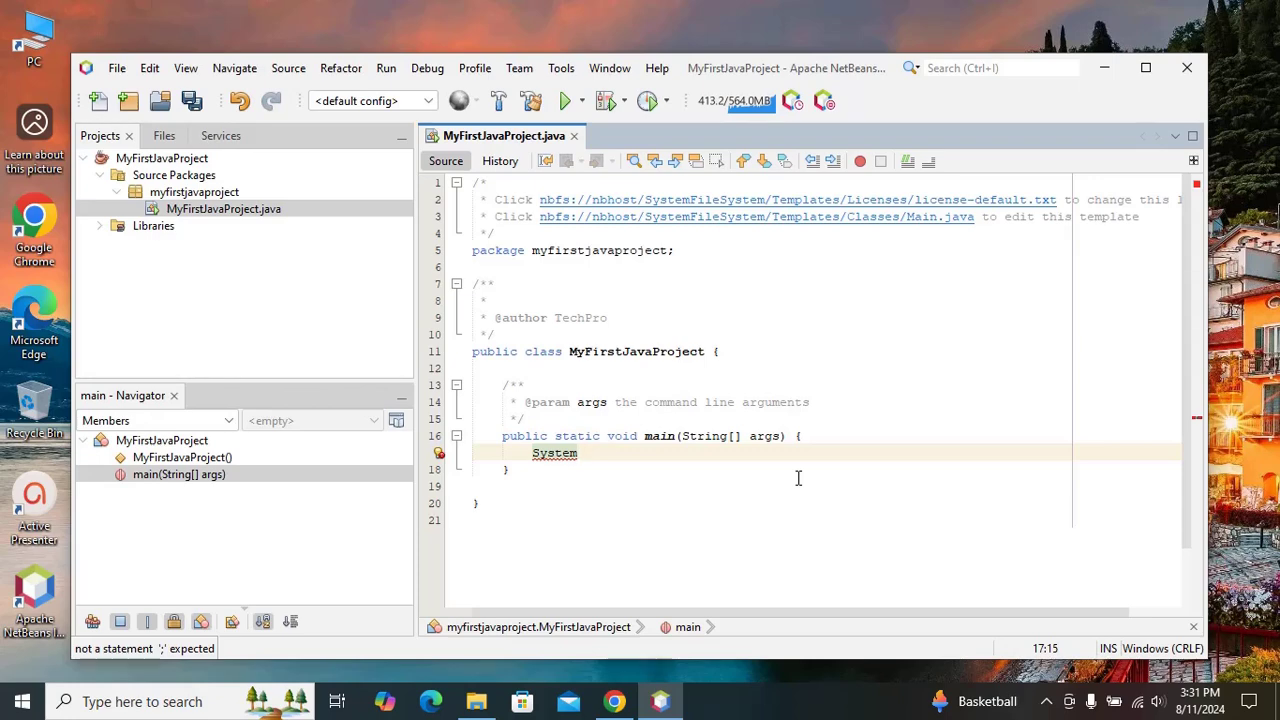
text(.out)
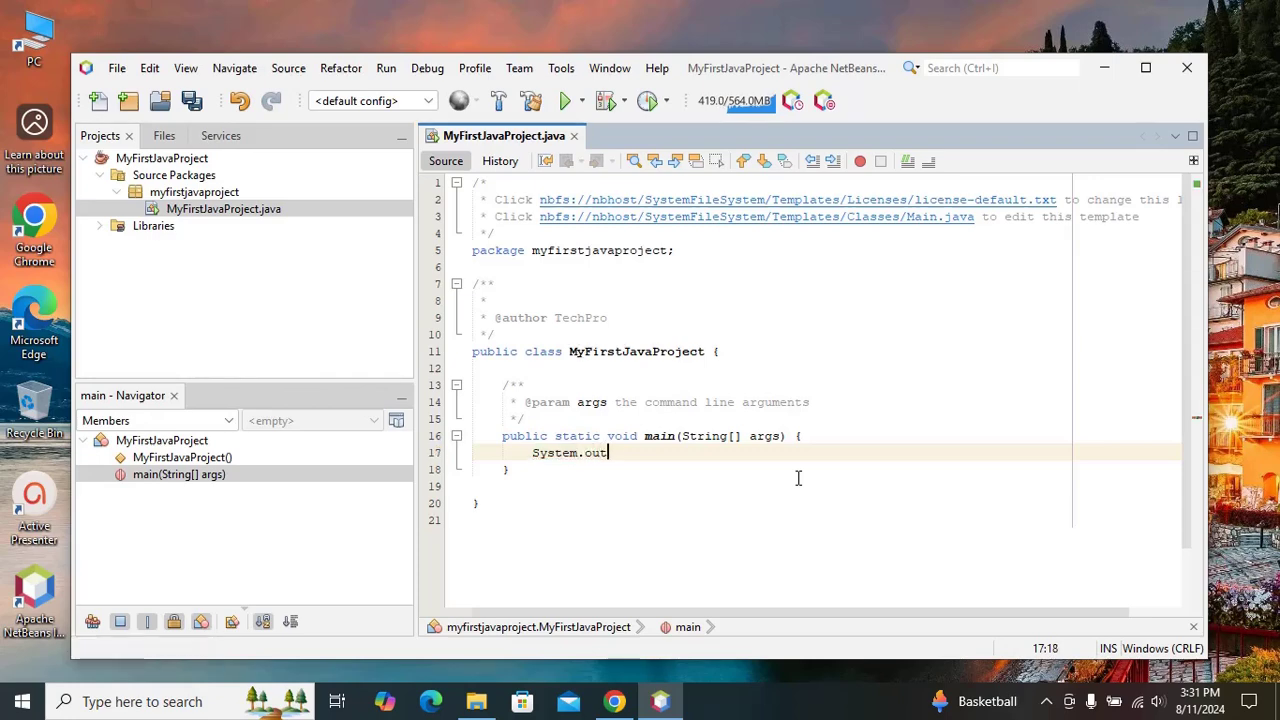
text(.println()
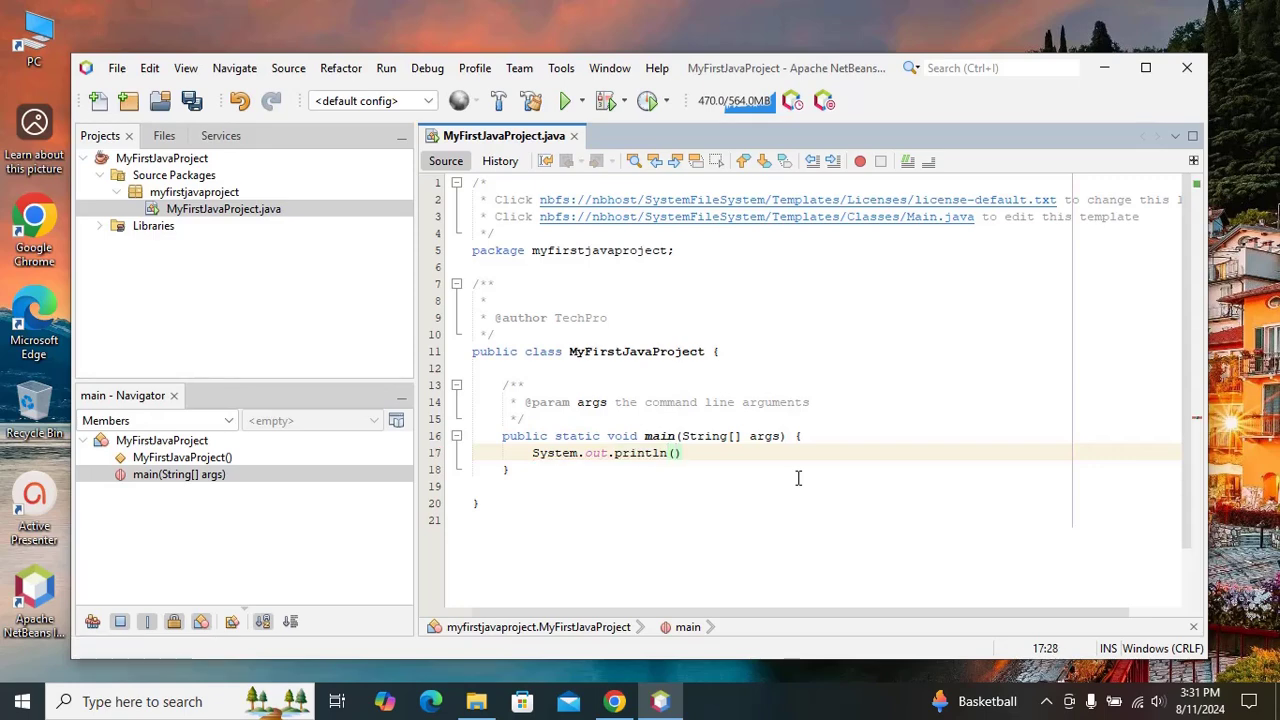
text("Hel)
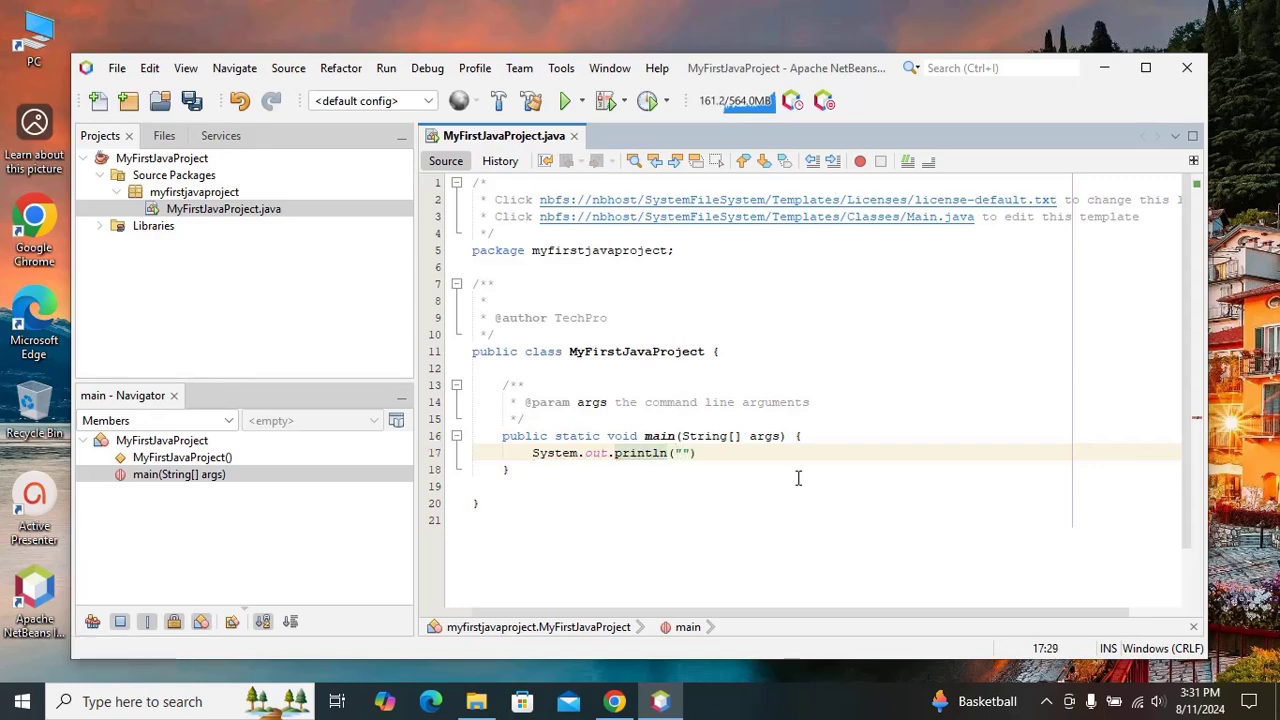
text(lo Java"))
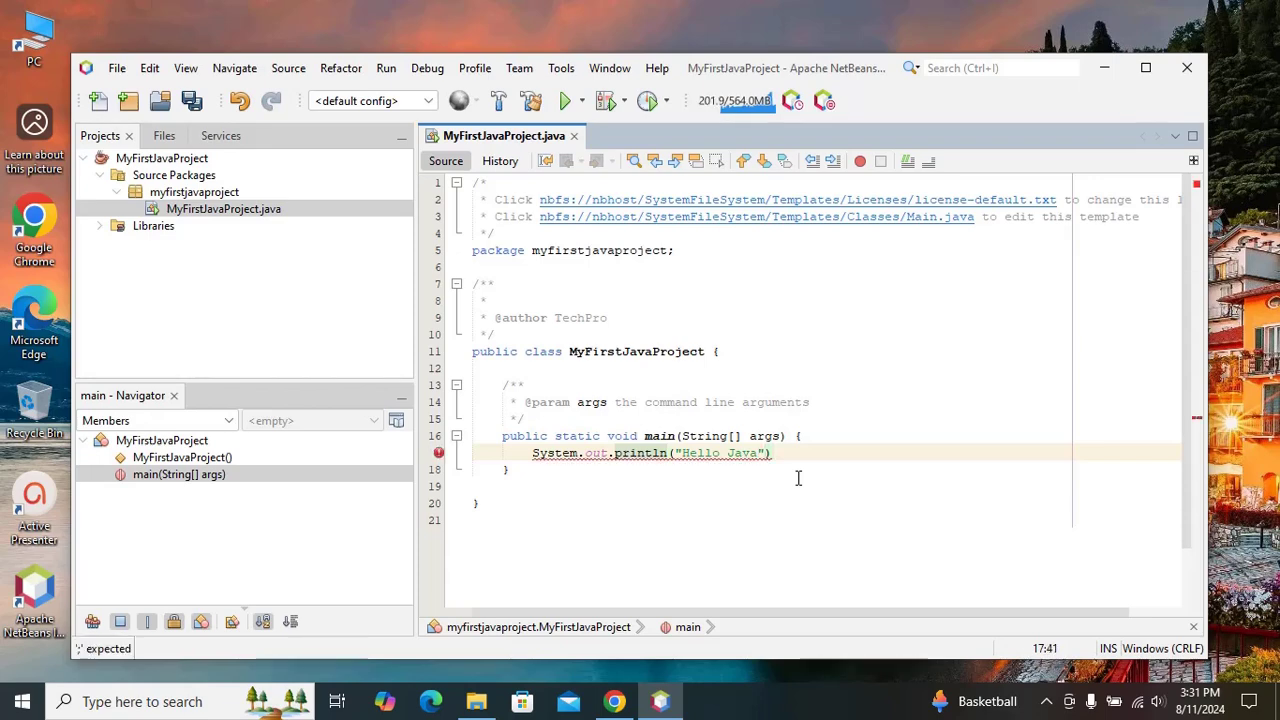
text(;)
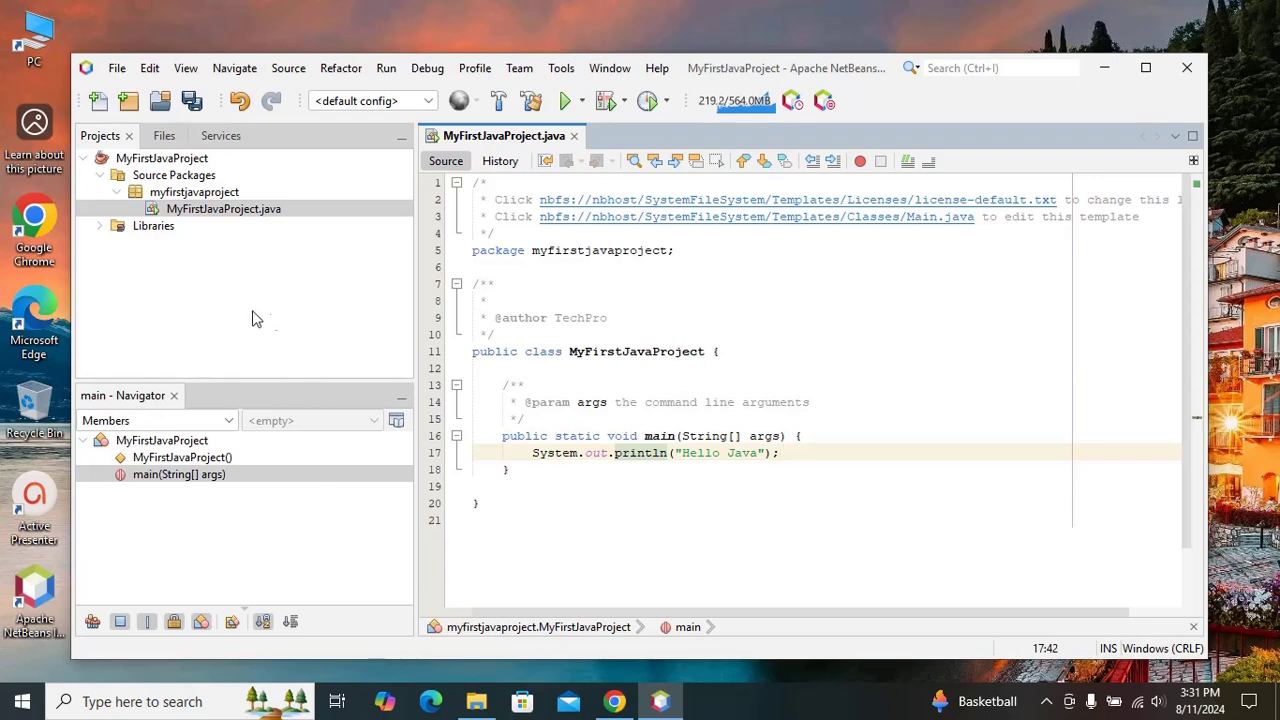
Save all changes and run MyFirstJavaProject.
click(117, 68)
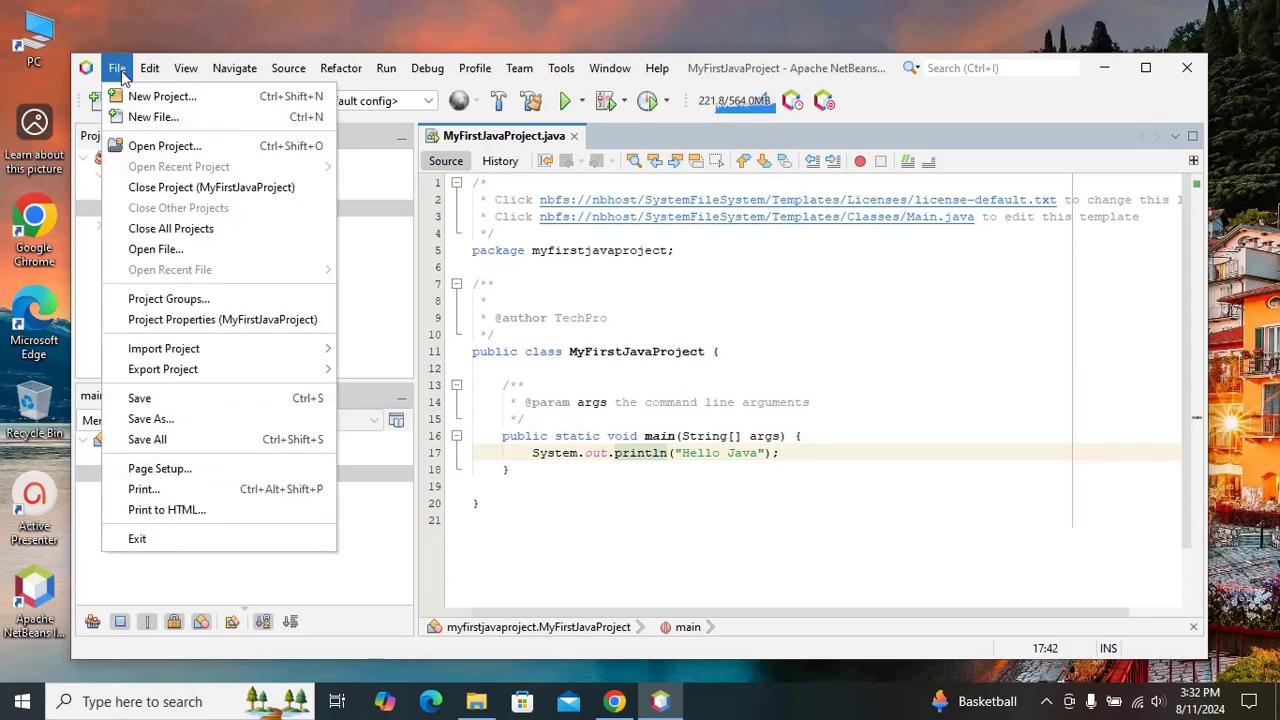
click(160, 440)
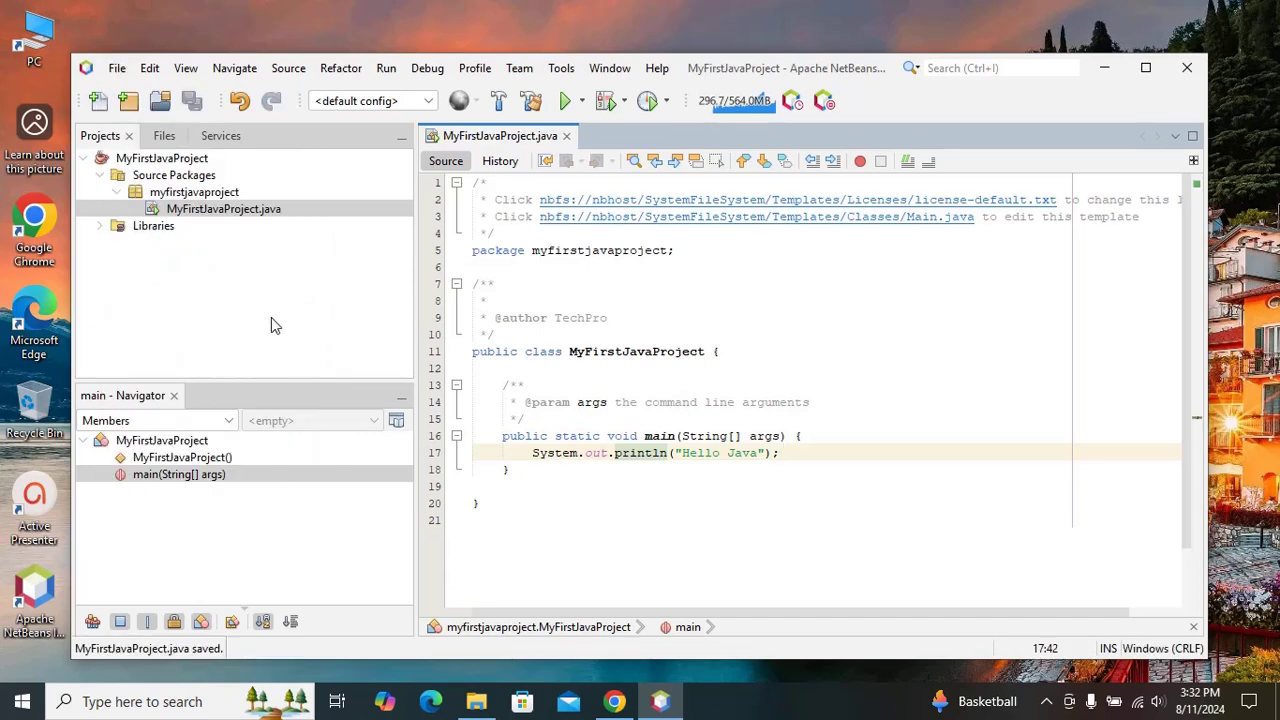
click(566, 104)
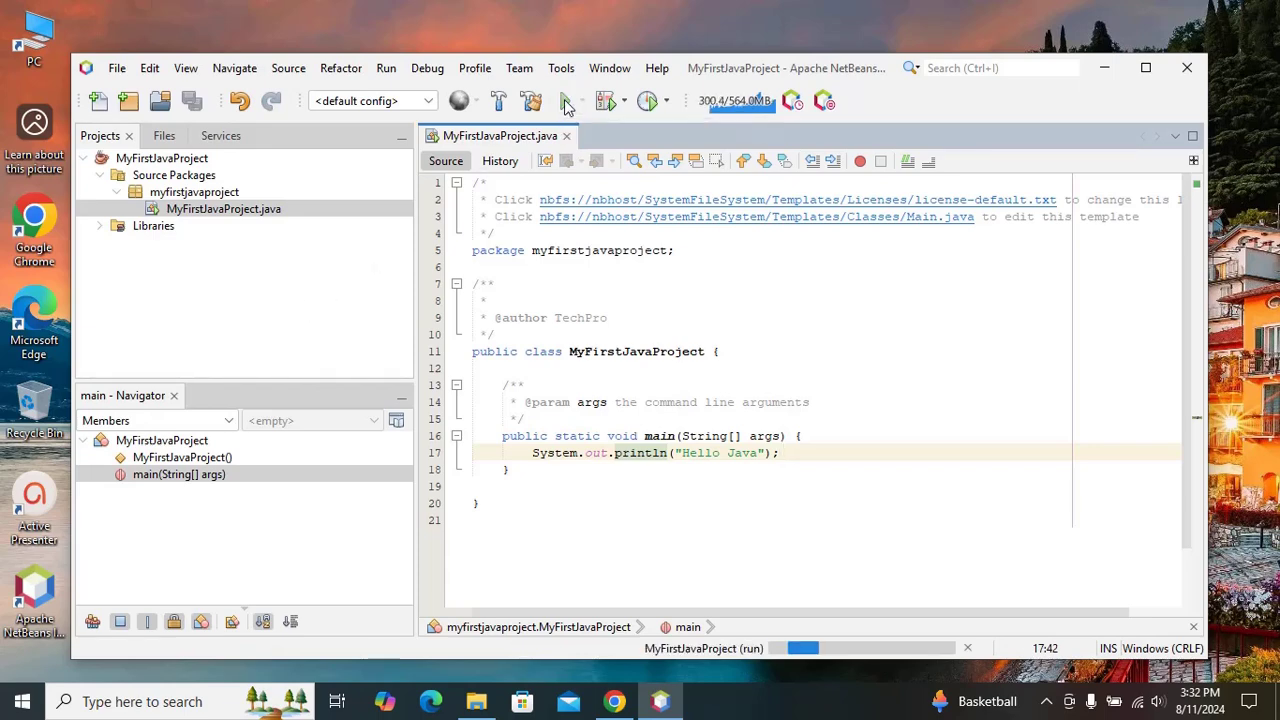